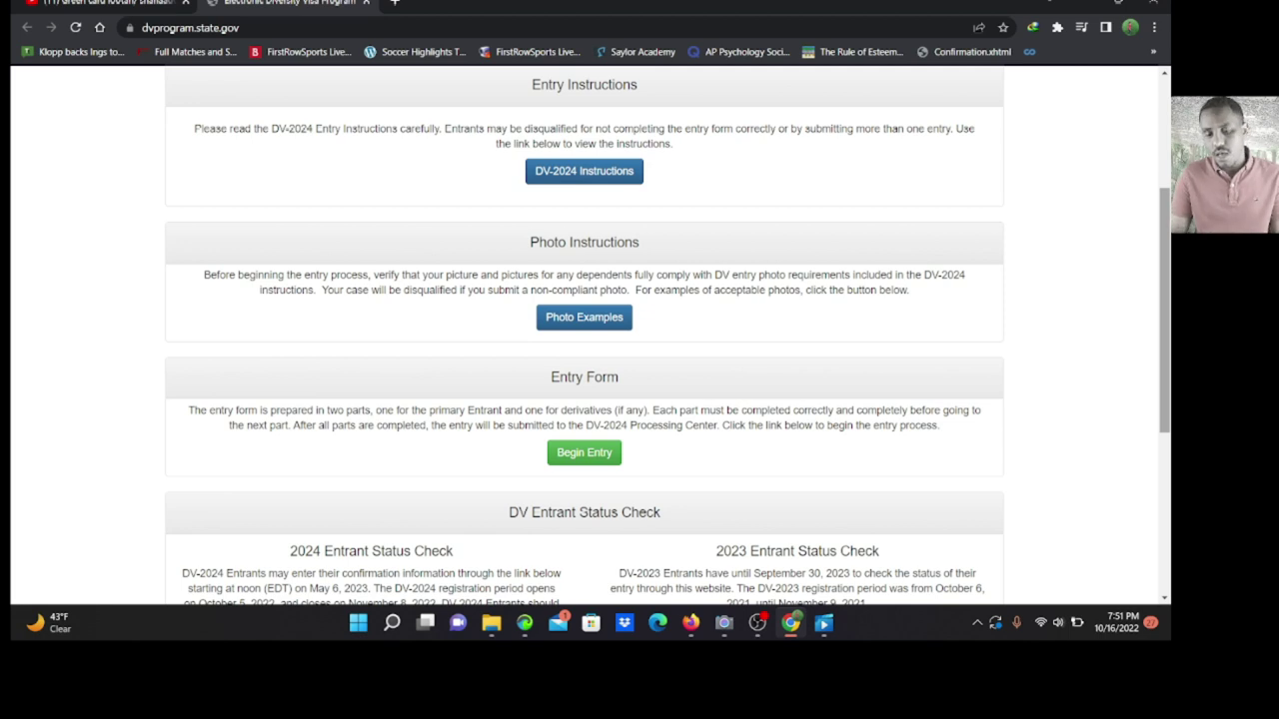
# - Begin a DV-2024 entry and submit the authentication code shown in the picture
pyautogui.scroll(-2, 585, 335)
pyautogui.click(583, 286)
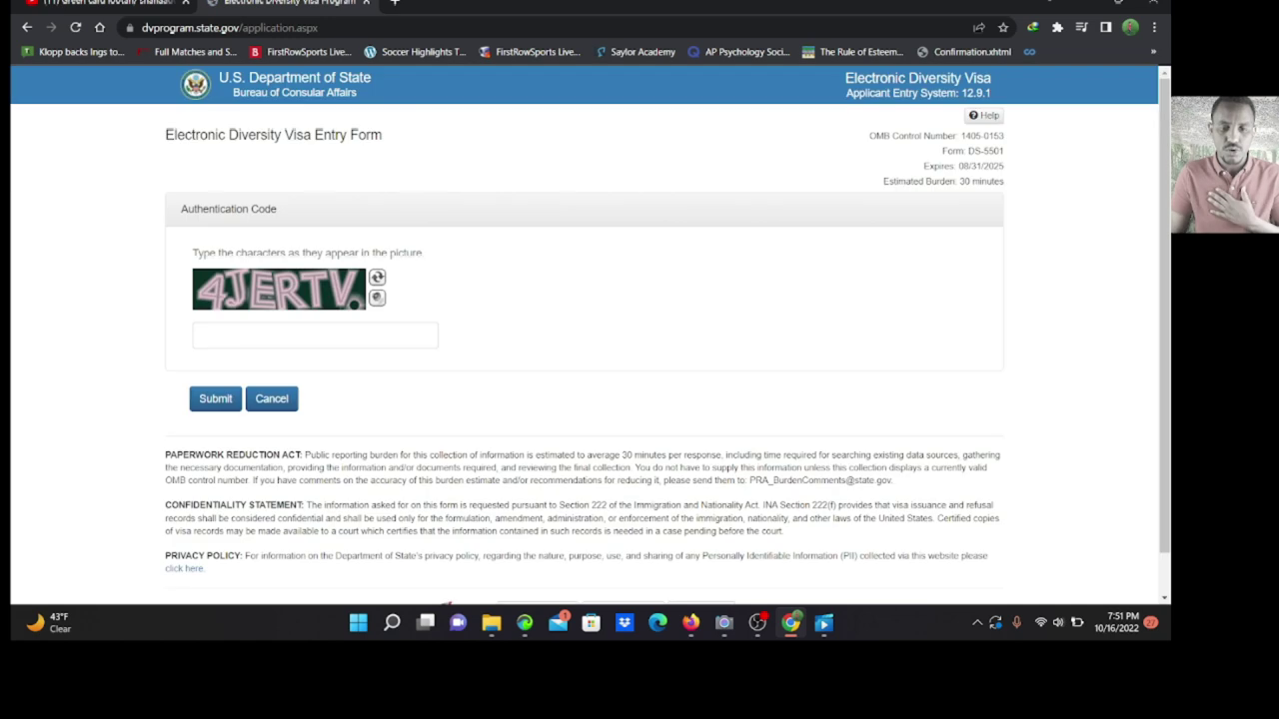
pyautogui.click(300, 336)
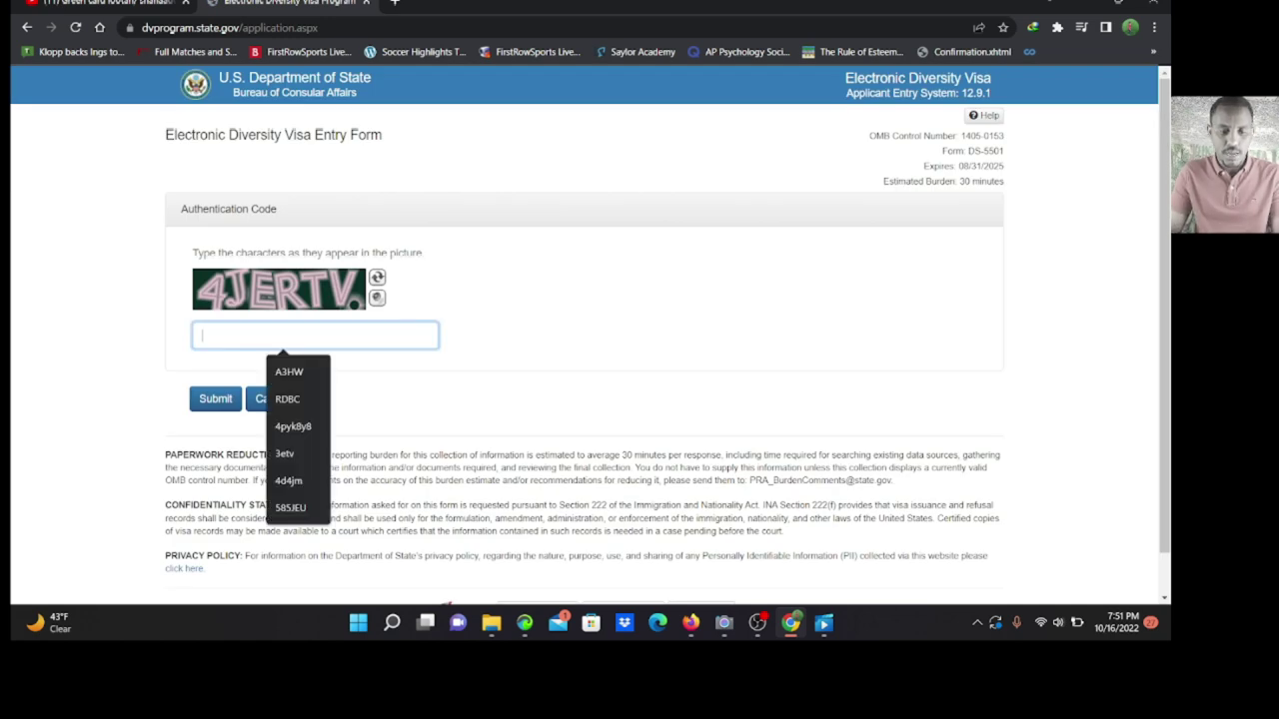
pyautogui.write('4')
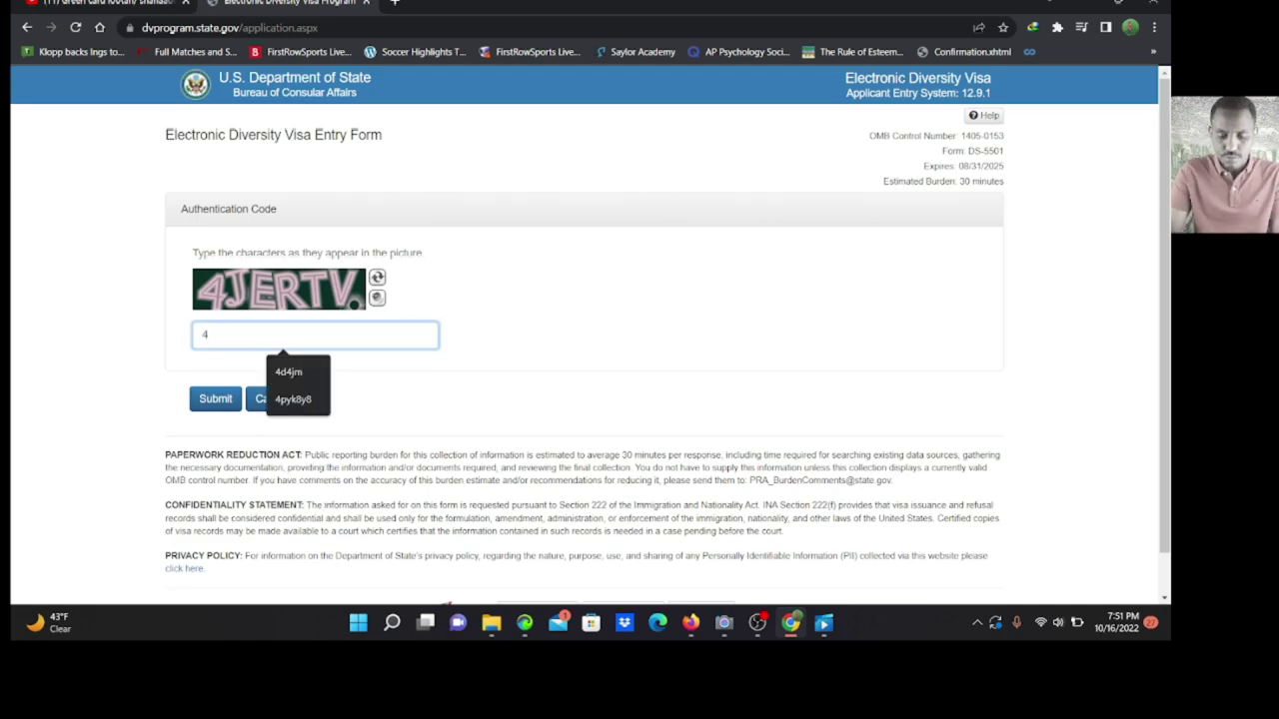
pyautogui.write('JE')
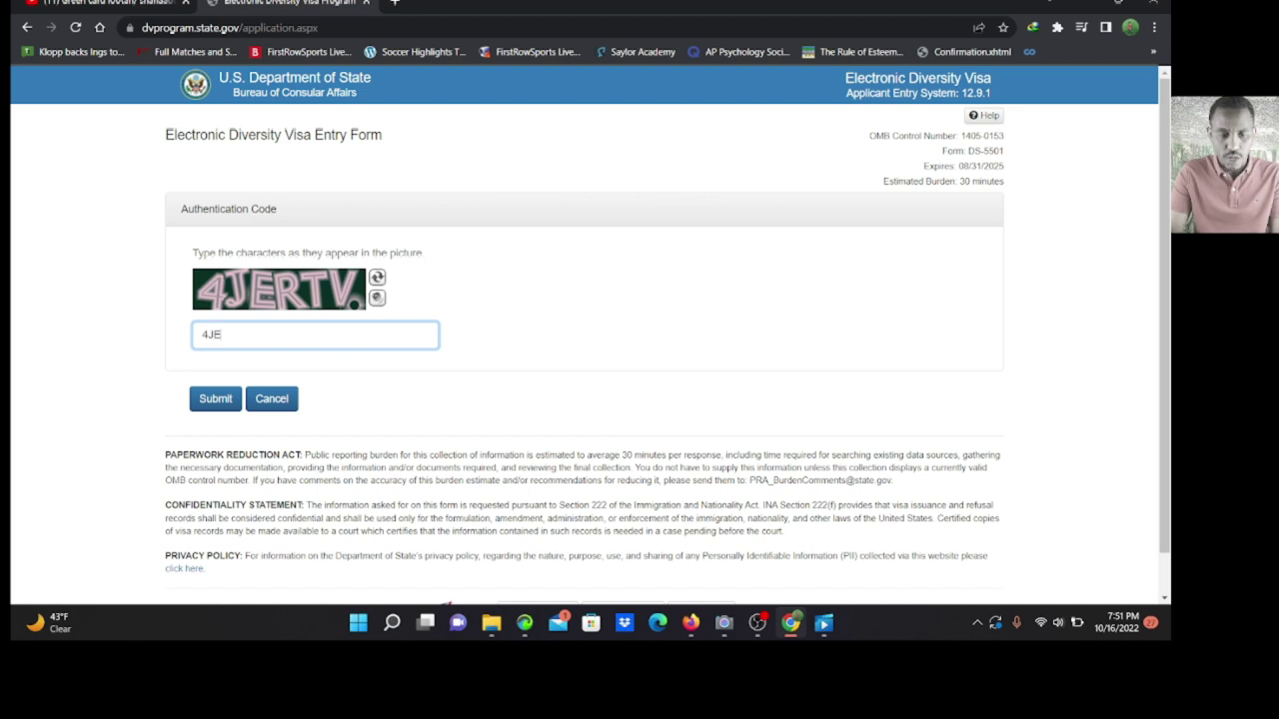
pyautogui.write('R')
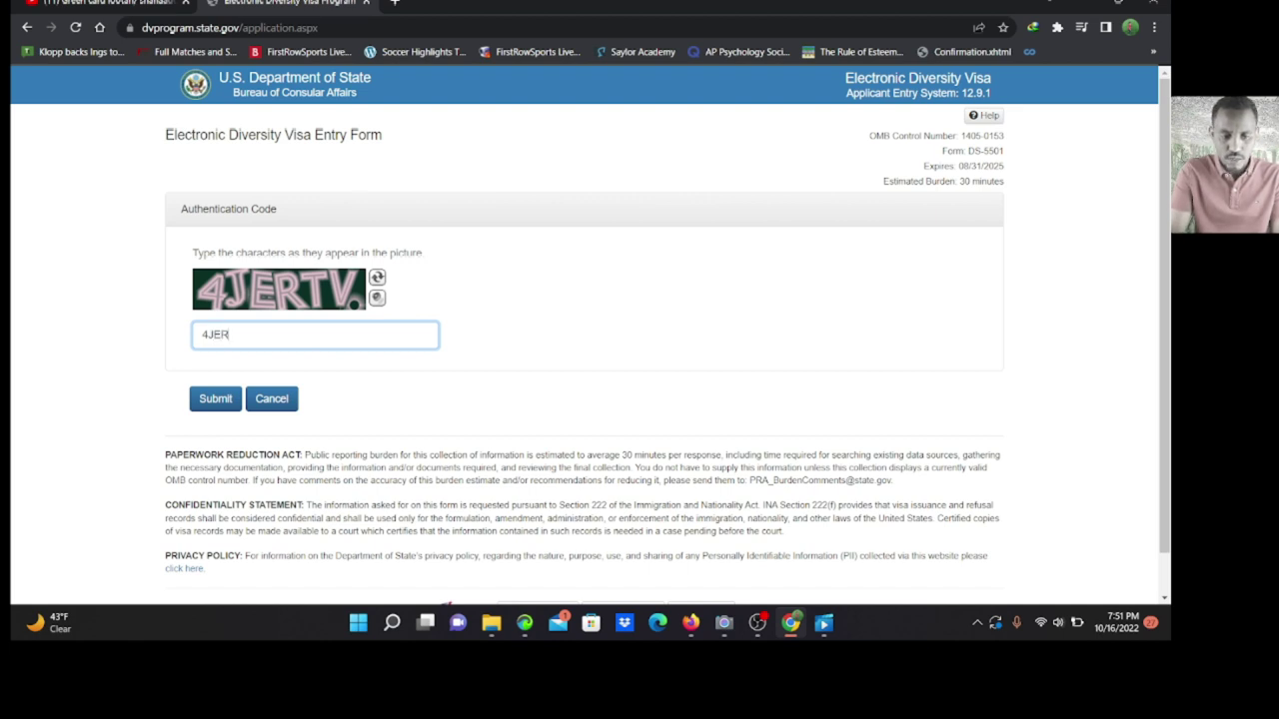
pyautogui.write('TV')
pyautogui.press('Return')
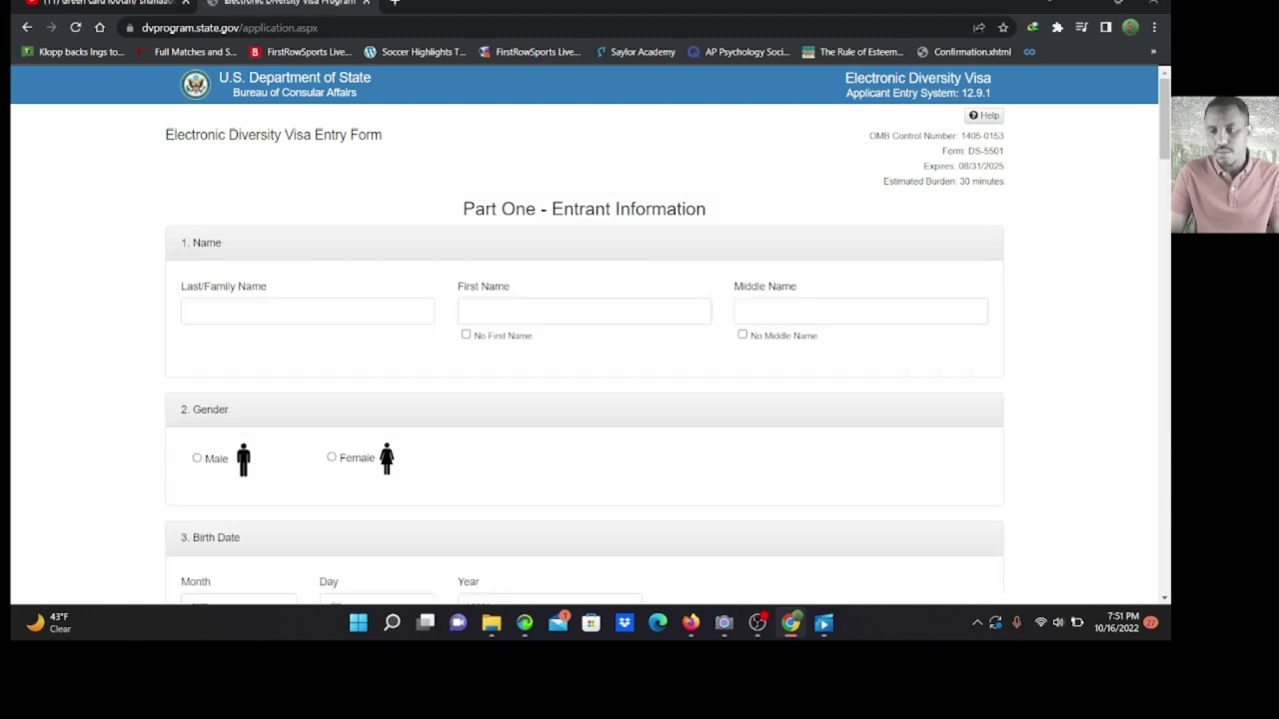
# - Look over the questions in Part One of the entry form, from the name to the entrant photograph
pyautogui.scroll(-18, 584, 335)
pyautogui.scroll(10, 584, 335)
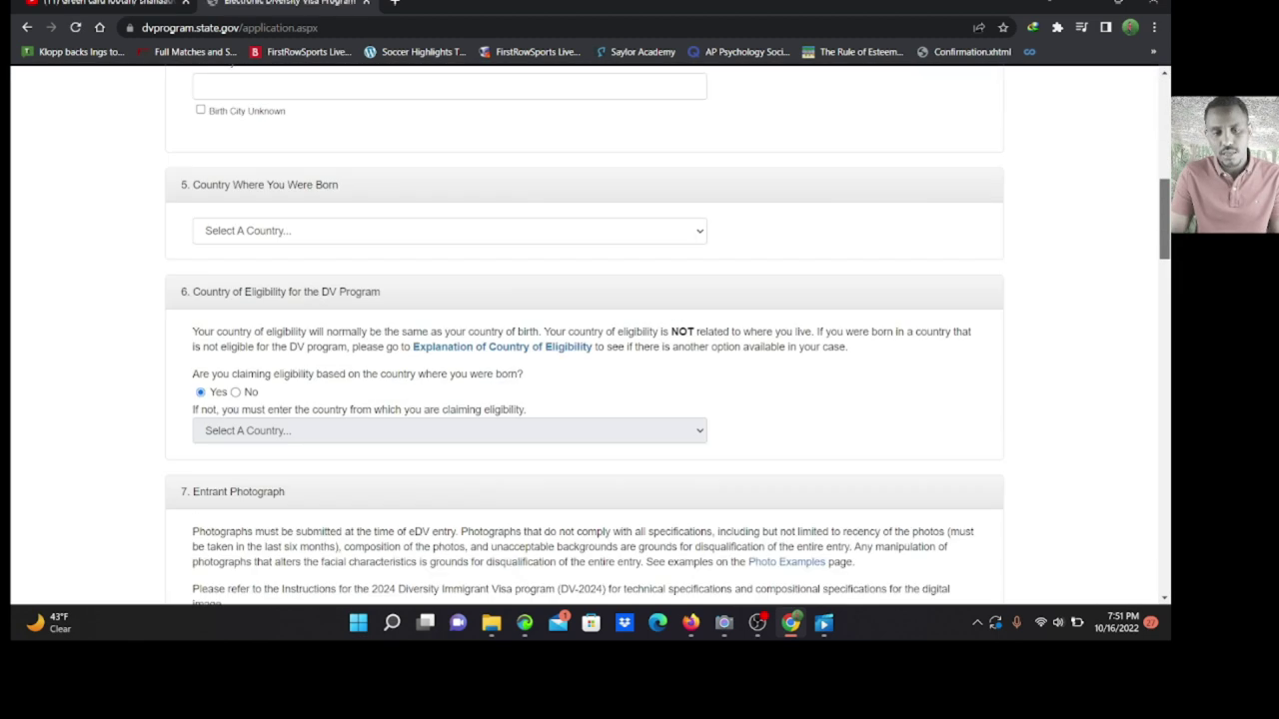
pyautogui.scroll(-1, 584, 335)
pyautogui.scroll(-10, 585, 335)
pyautogui.scroll(15, 585, 335)
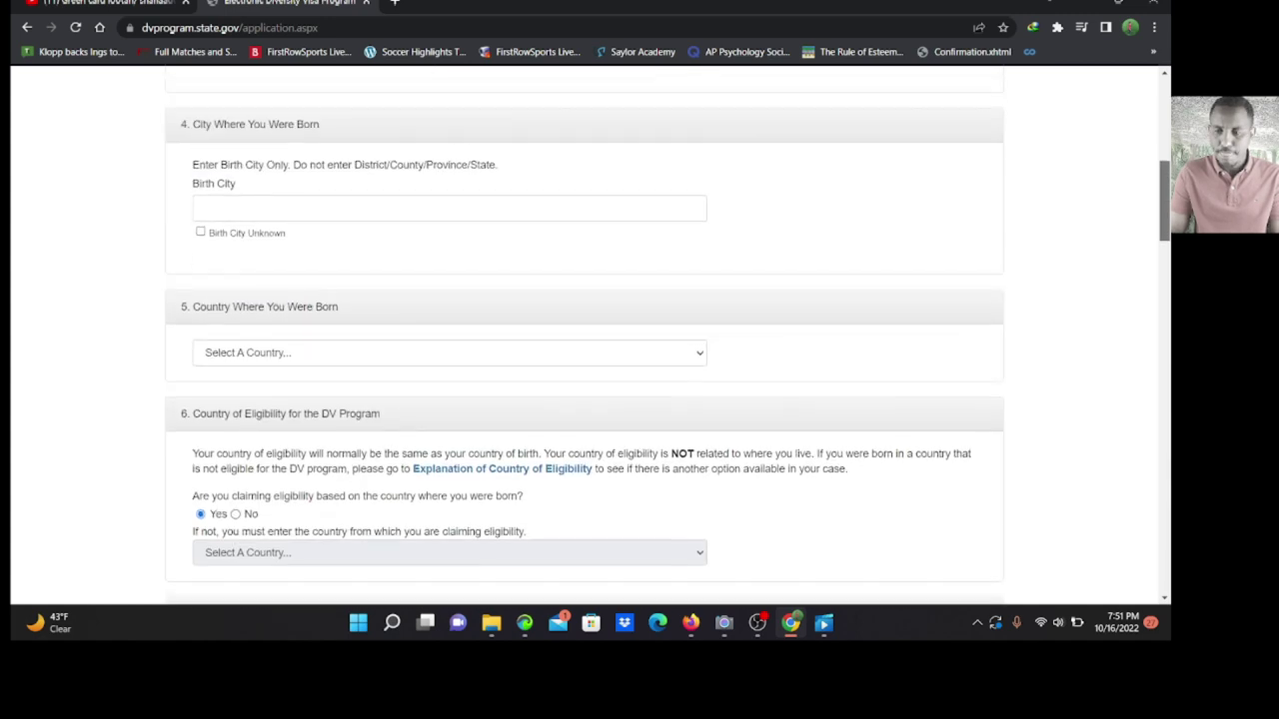
pyautogui.scroll(4, 584, 335)
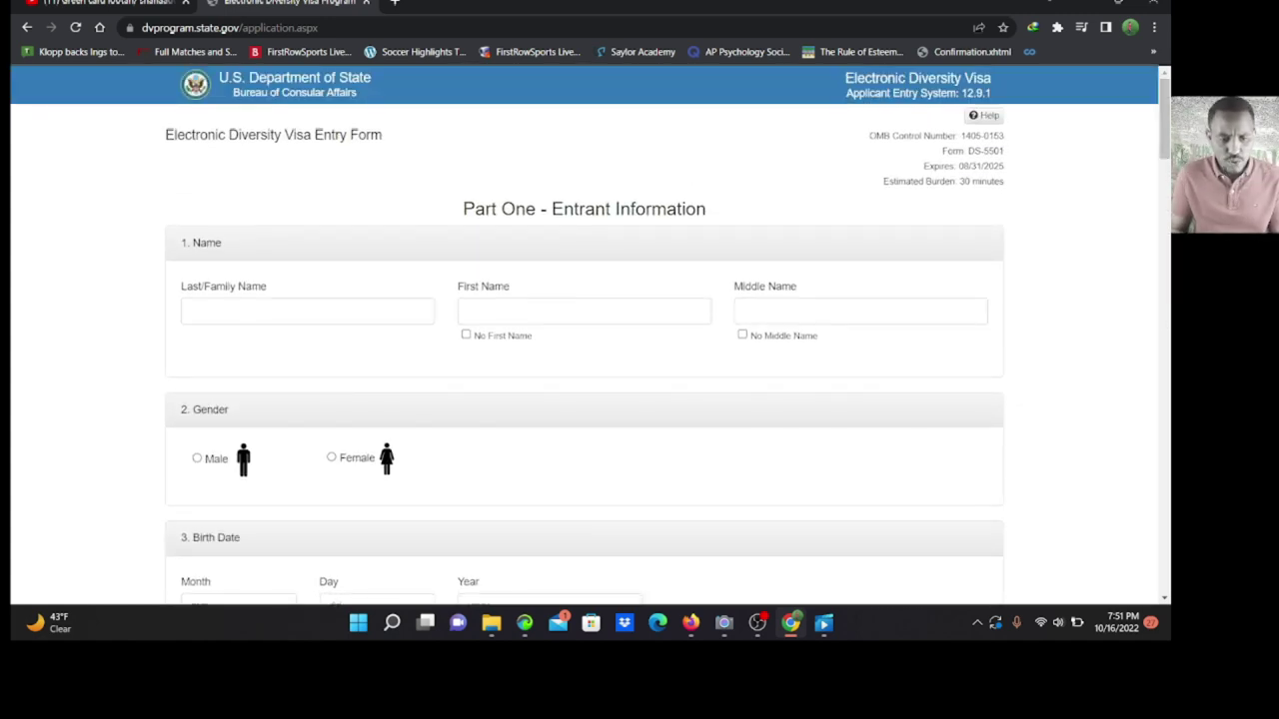
# - Examine the Last/Family Name, First Name and Middle Name fields without filling them in
pyautogui.click(308, 312)
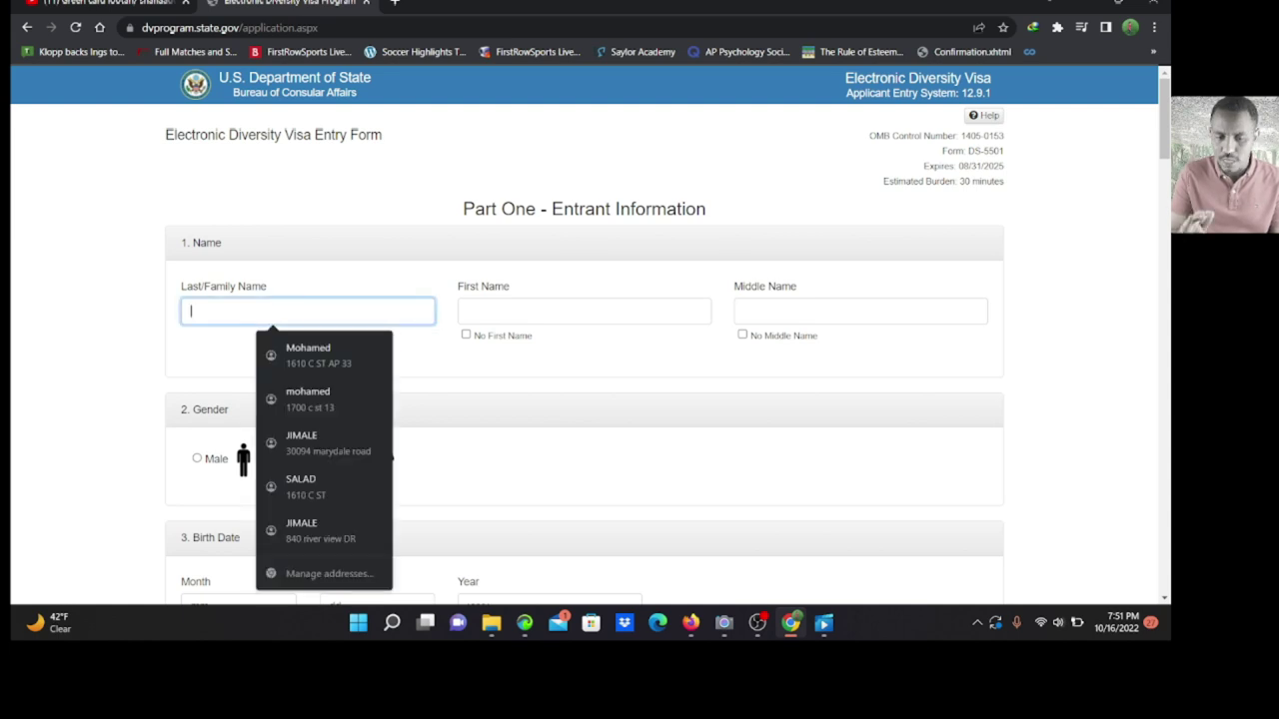
pyautogui.click(560, 360)
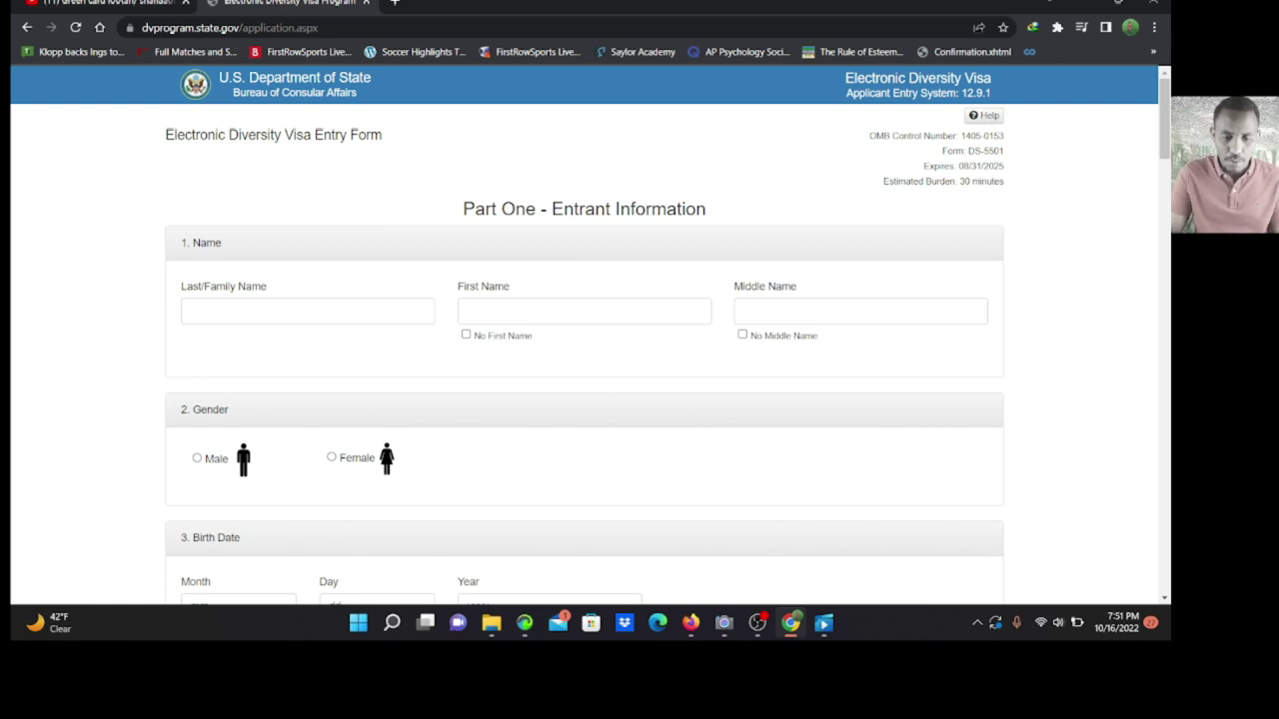
pyautogui.click(290, 311)
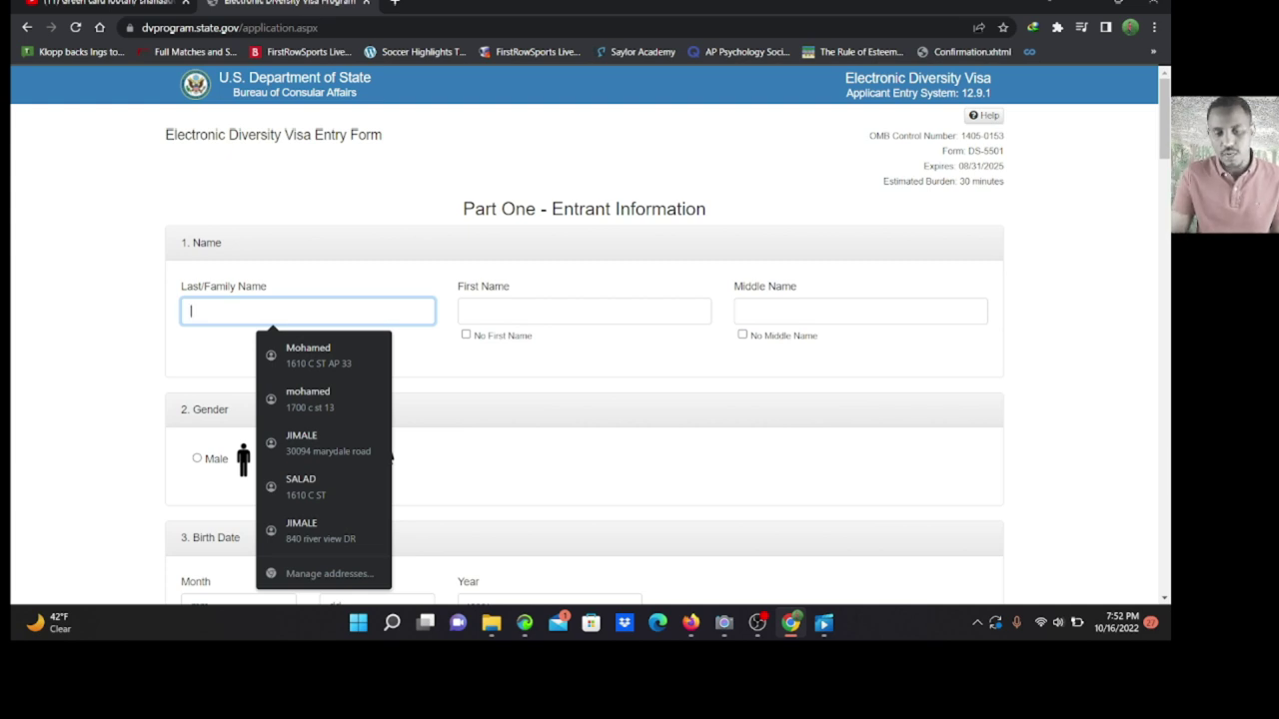
pyautogui.click(584, 312)
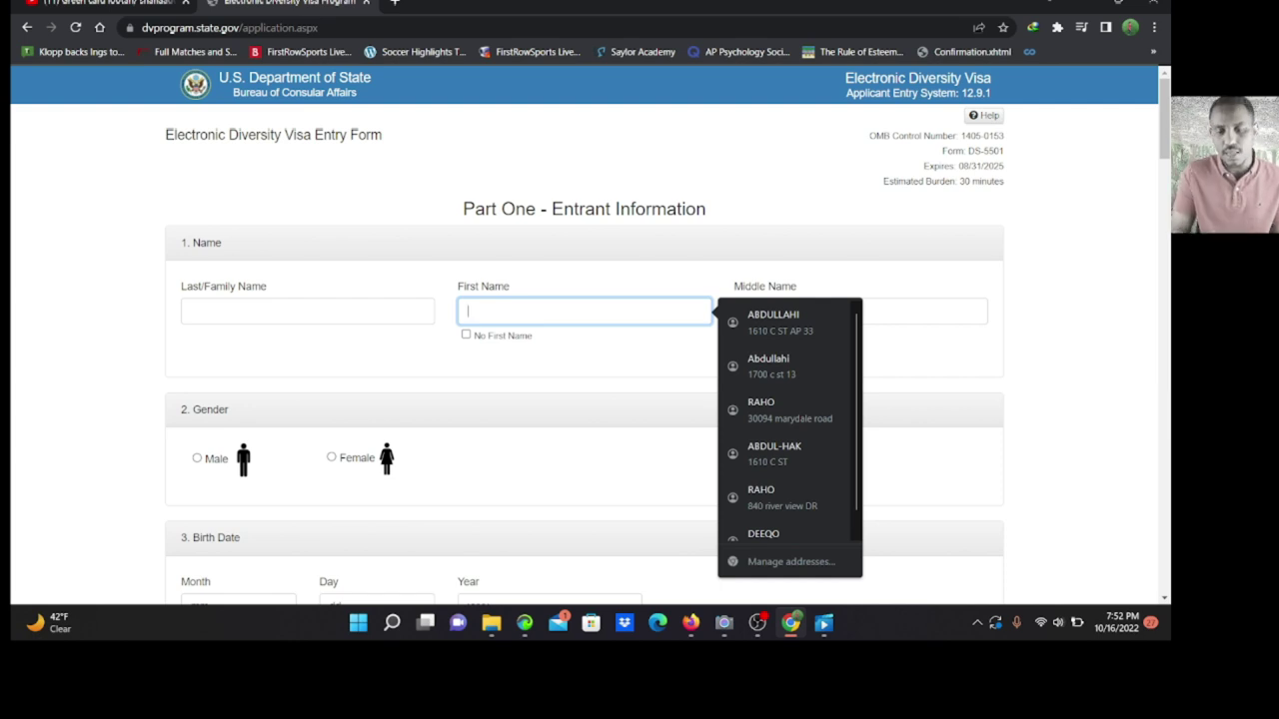
pyautogui.click(600, 362)
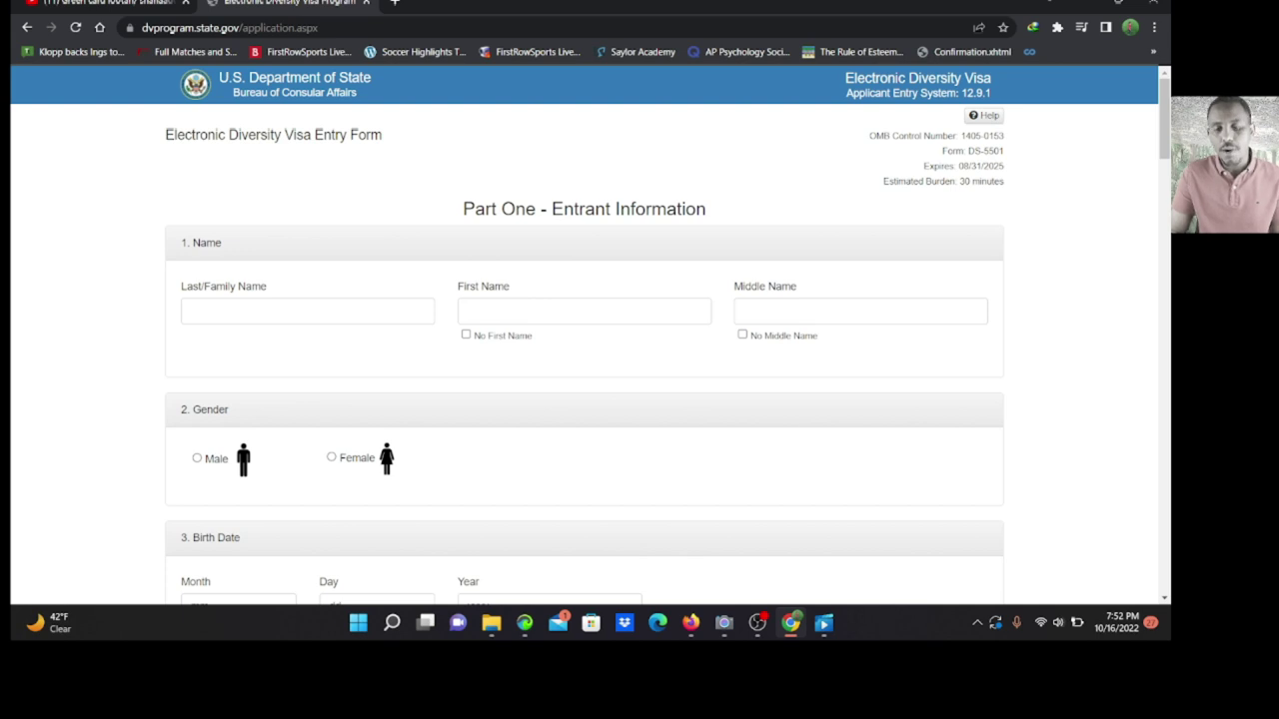
pyautogui.click(860, 312)
# - Fill in the entrant's month, day and year of birth in the Birth Date section
pyautogui.scroll(-4, 585, 335)
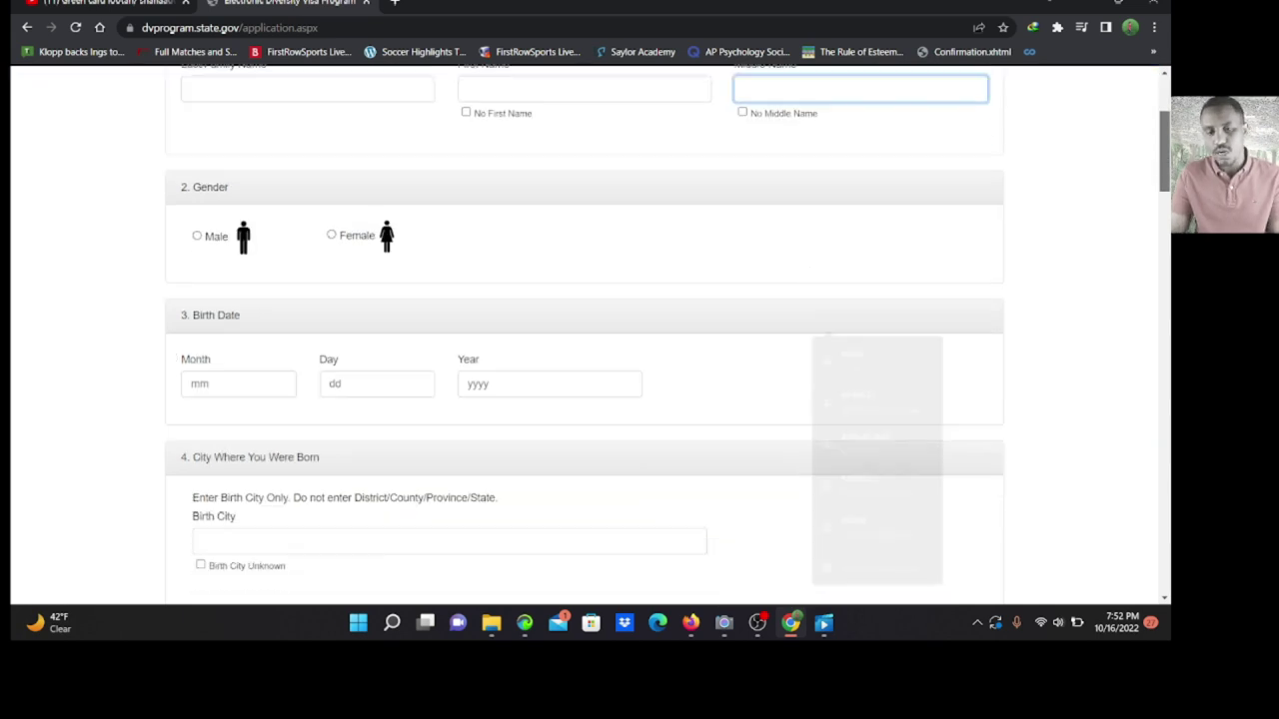
pyautogui.scroll(1, 585, 335)
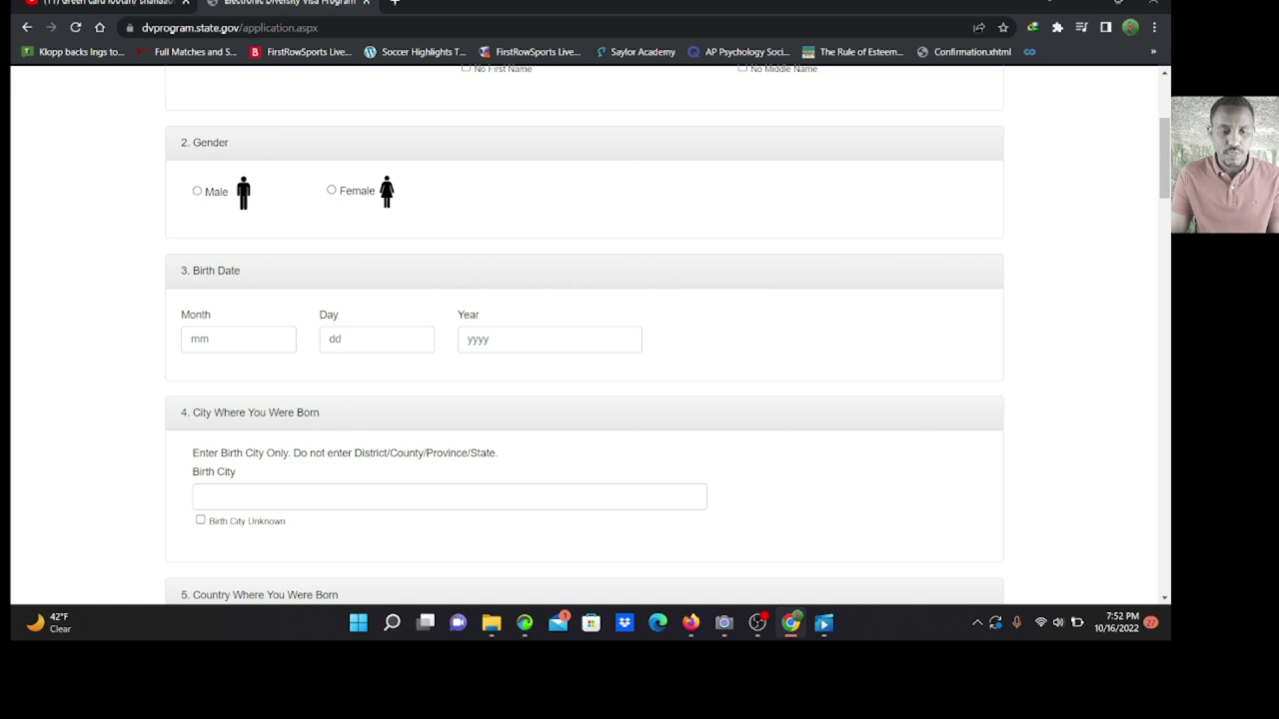
pyautogui.click(237, 340)
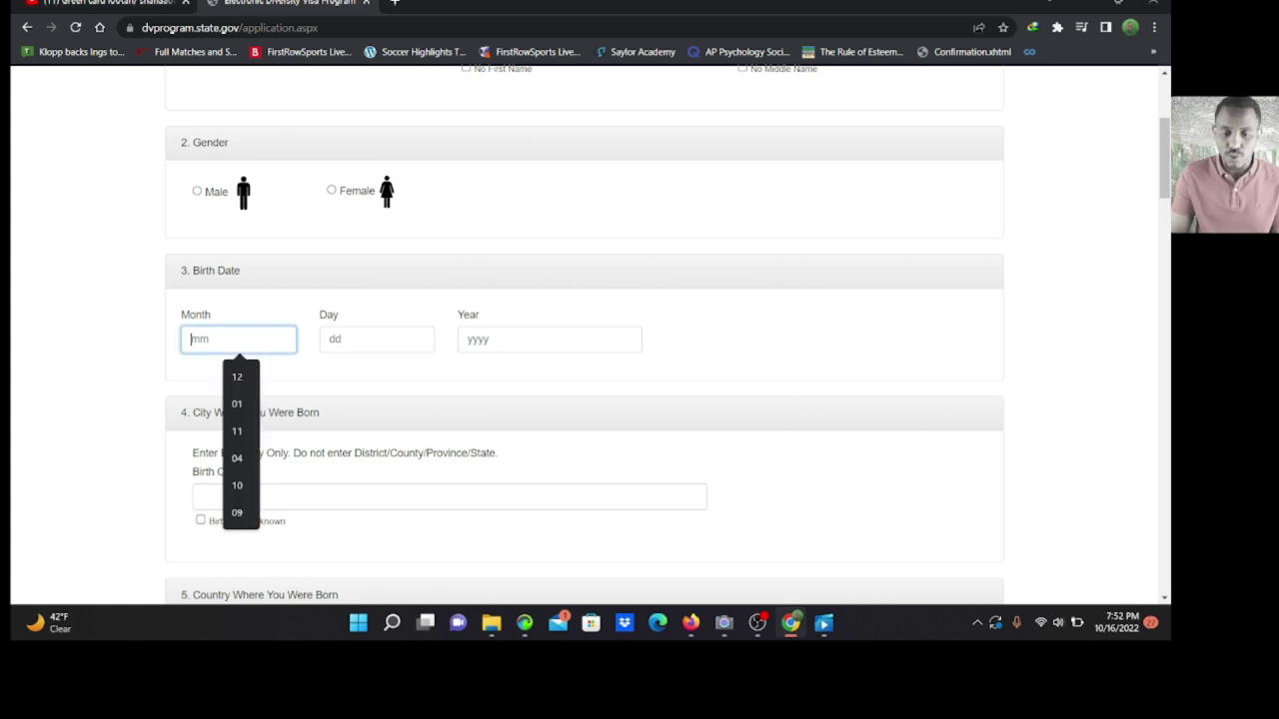
pyautogui.click(739, 340)
pyautogui.click(238, 340)
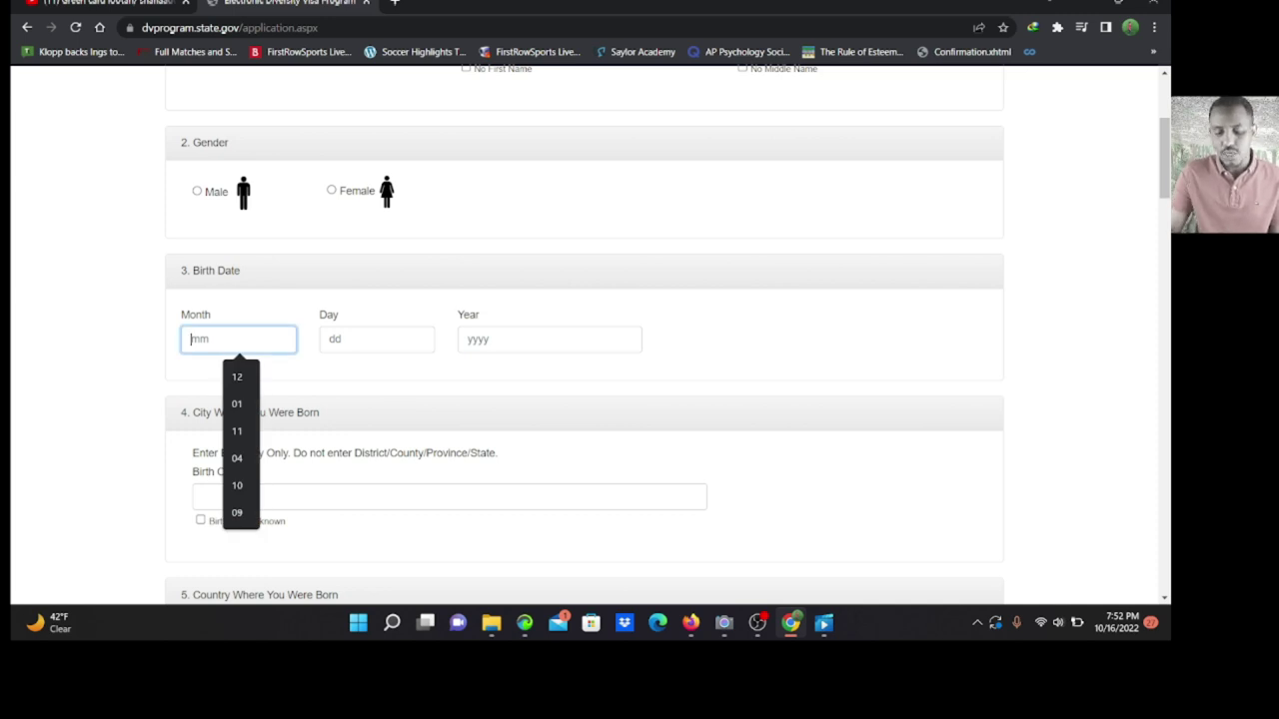
pyautogui.write('05')
pyautogui.click(376, 340)
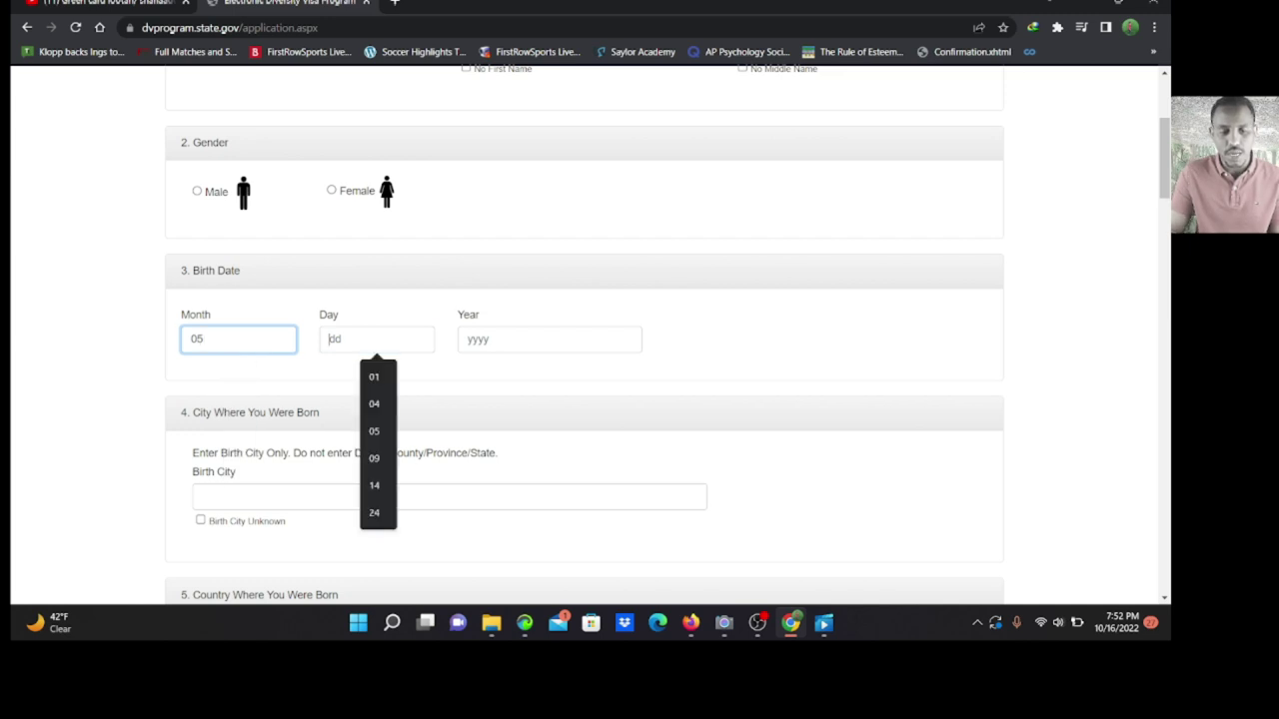
pyautogui.write('15')
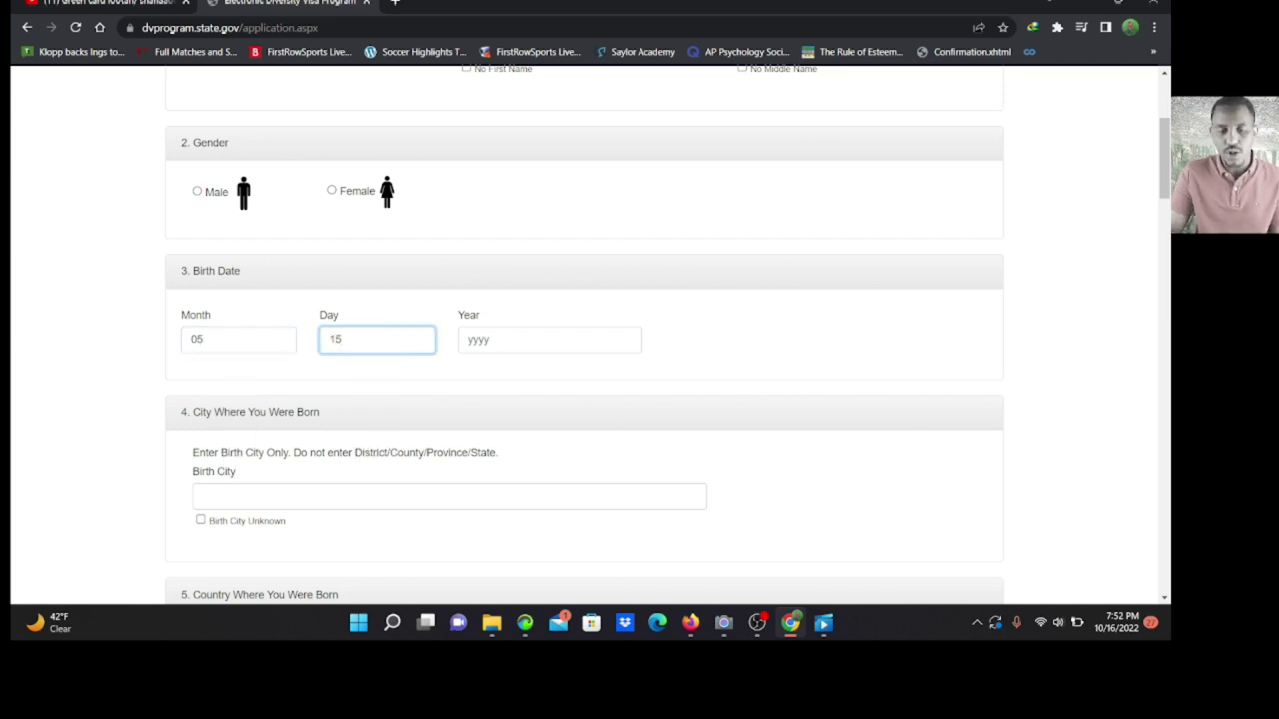
pyautogui.click(550, 340)
pyautogui.press('Down')
pyautogui.press('Down')
pyautogui.press('Return')
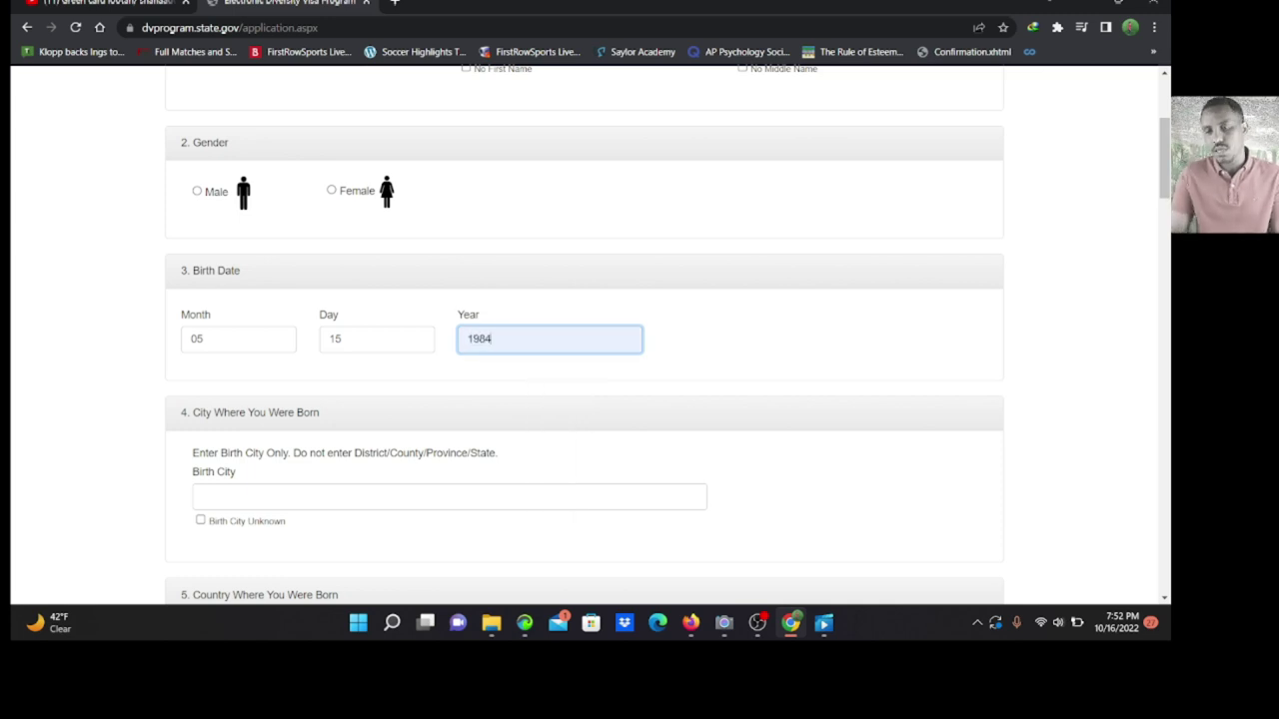
# - Enter "dhagax" as the birth city
pyautogui.scroll(-3, 584, 335)
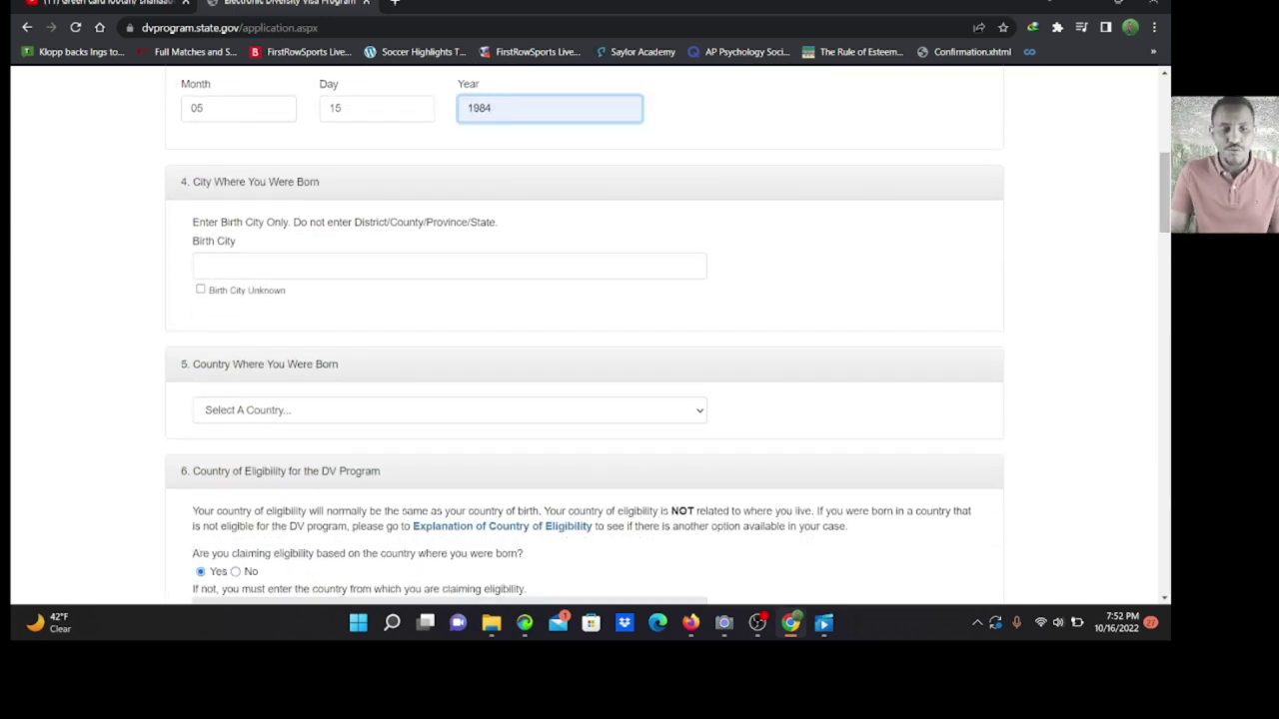
pyautogui.click(449, 266)
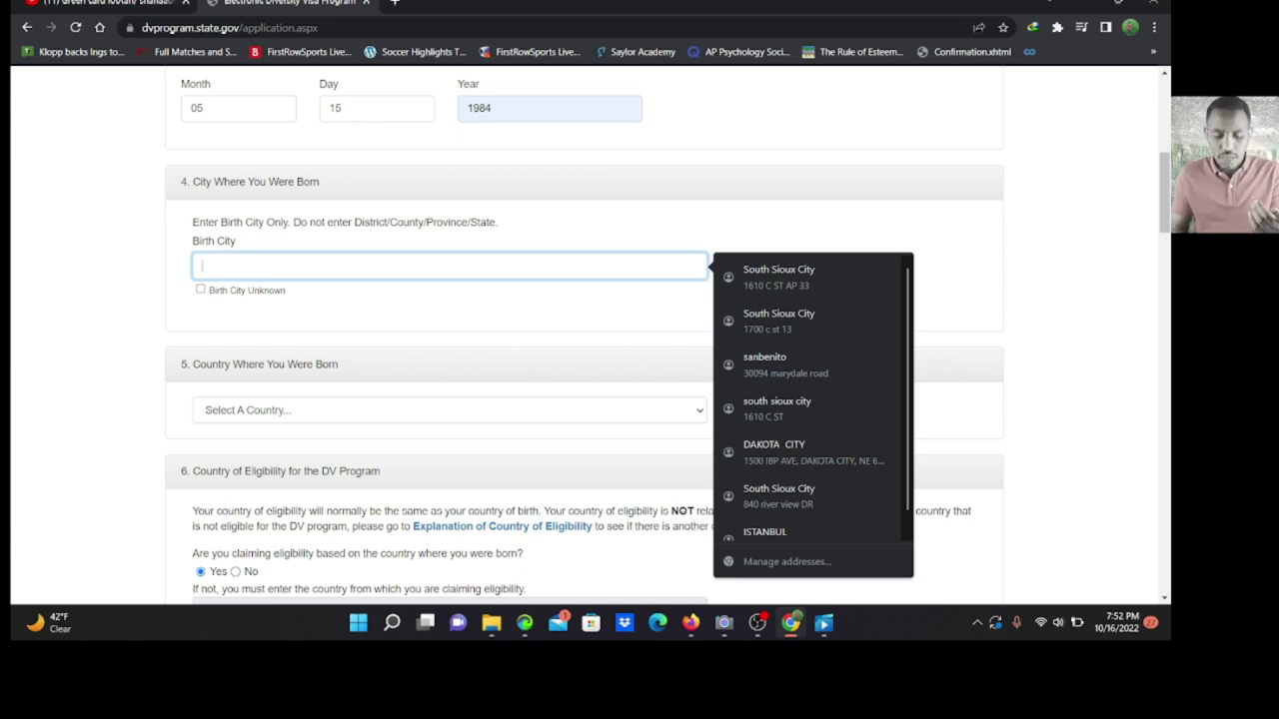
pyautogui.write('dhagax')
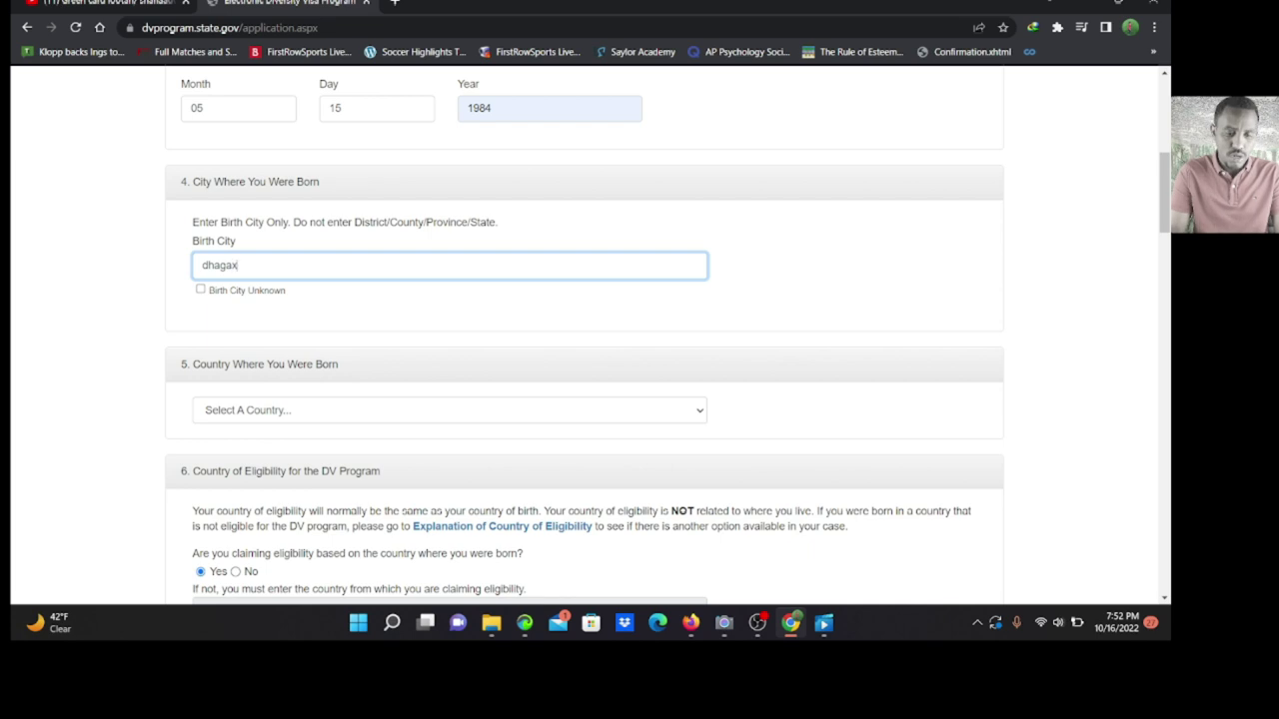
pyautogui.press('Tab')
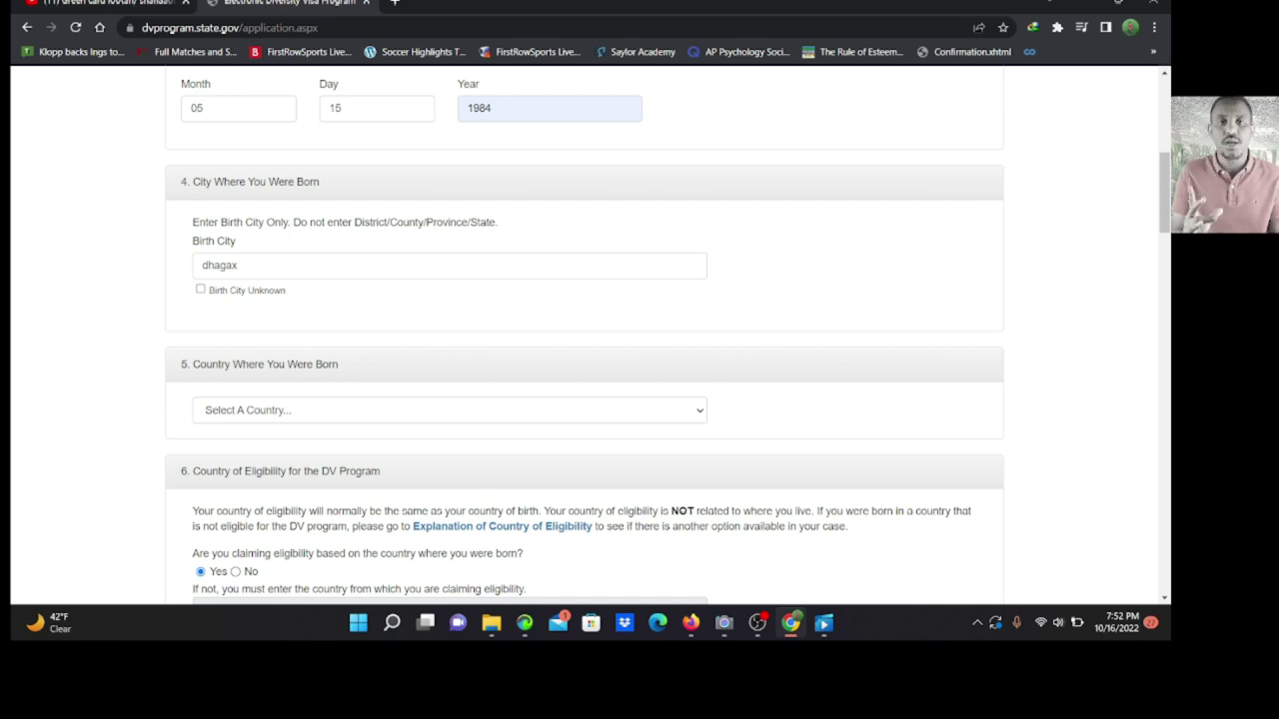
pyautogui.click(240, 266)
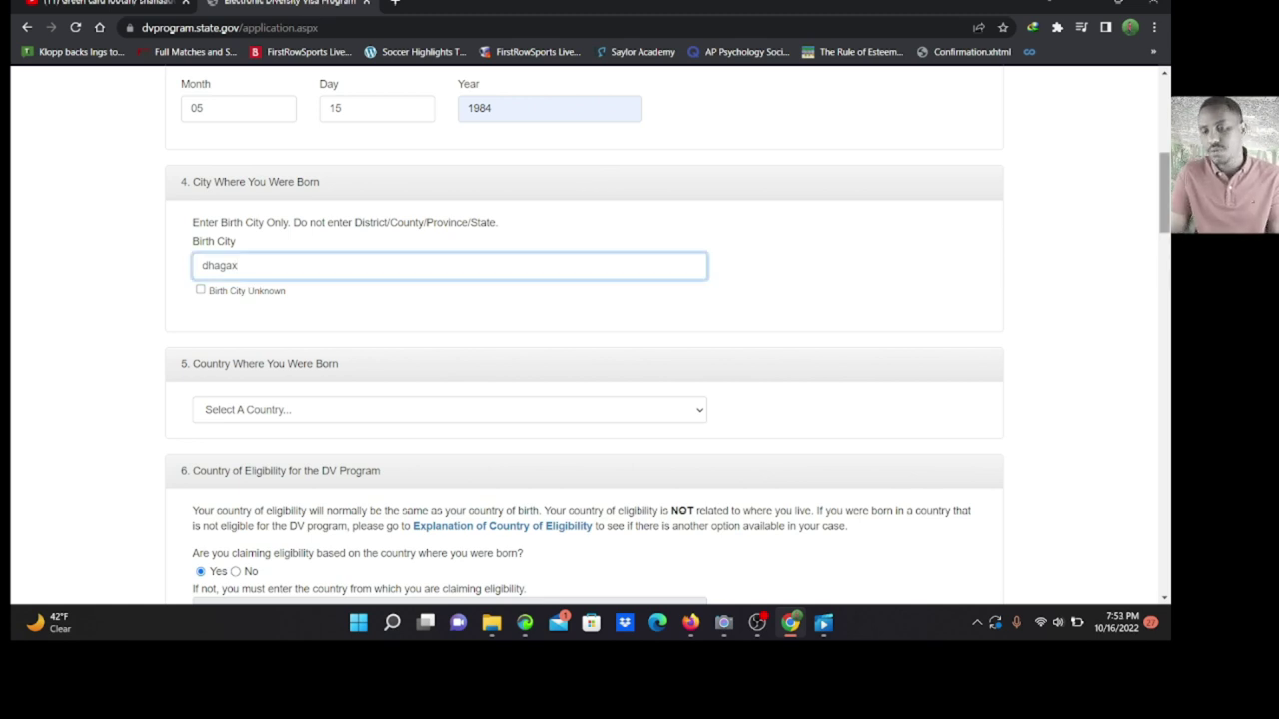
# - Examine the list of birth countries and the Country of Eligibility section without choosing a country
pyautogui.scroll(-2, 585, 335)
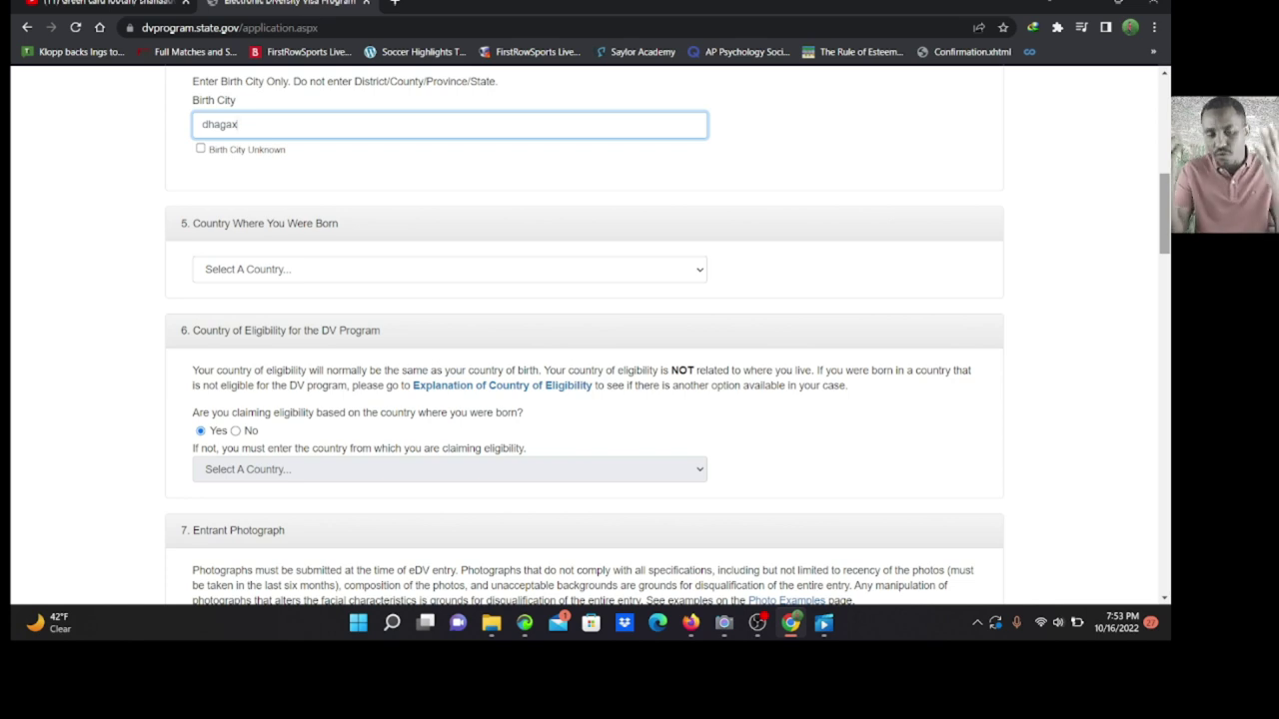
pyautogui.scroll(-2, 585, 335)
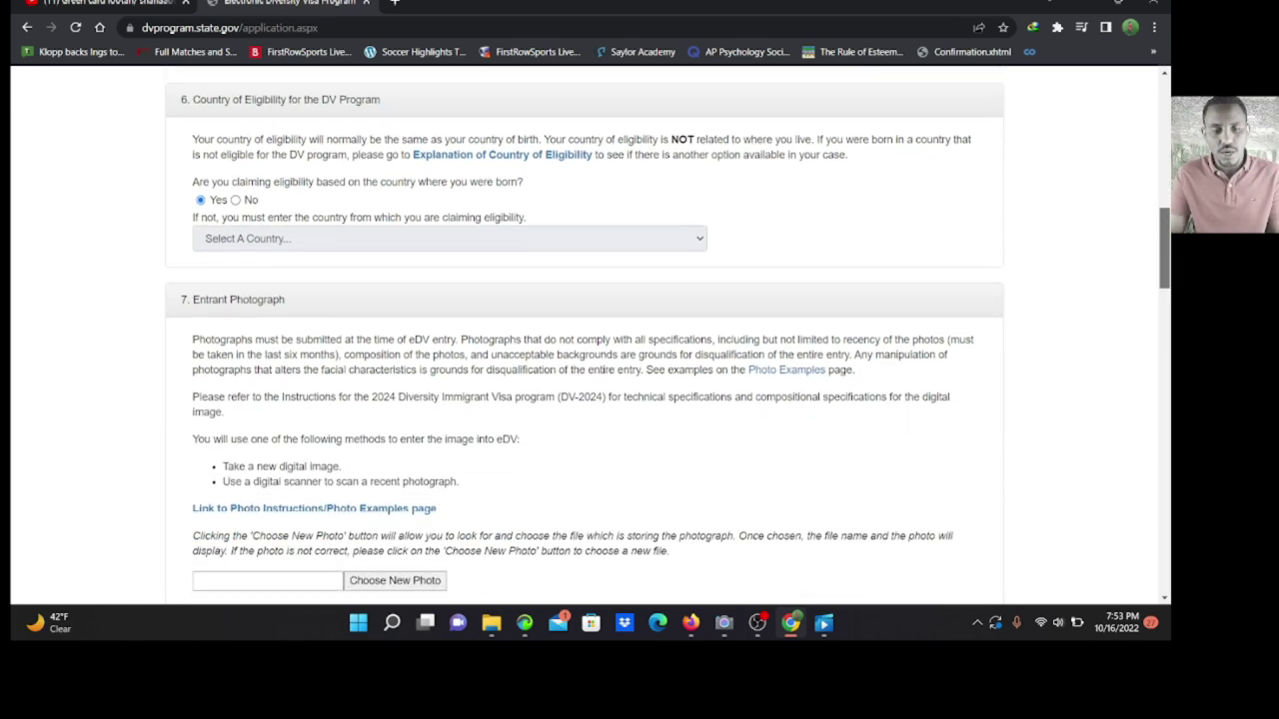
pyautogui.scroll(2, 585, 335)
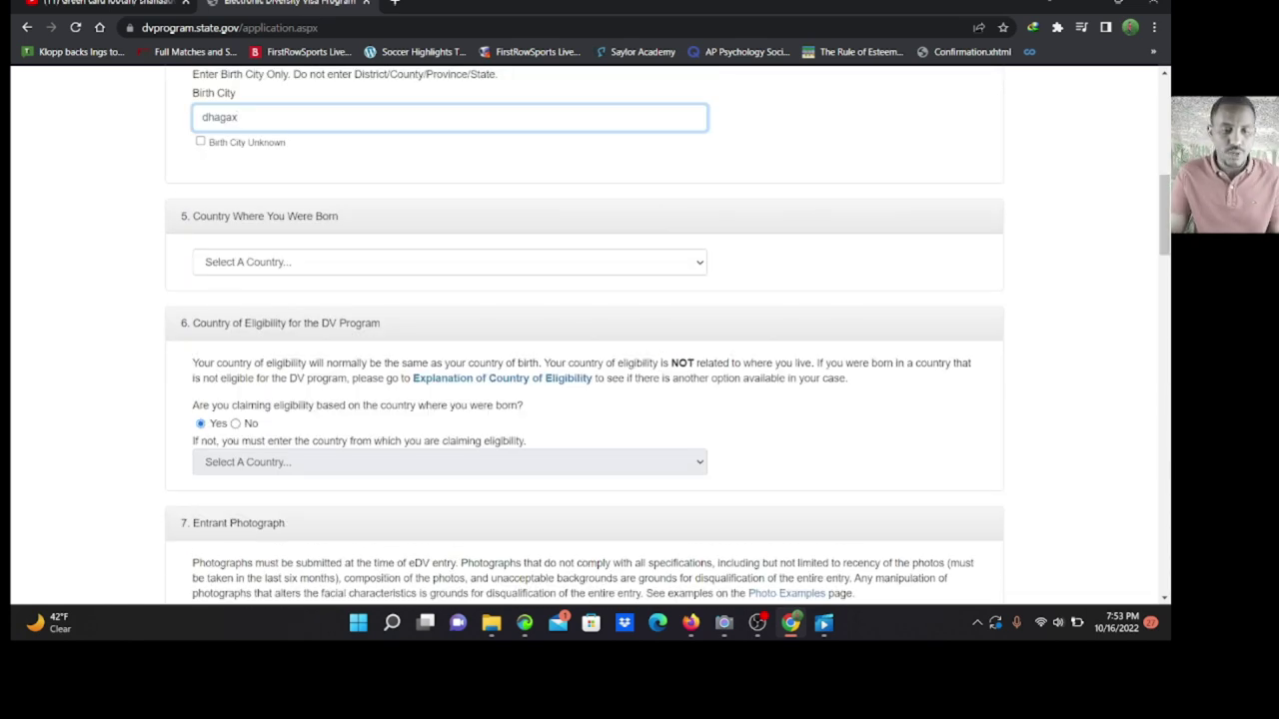
pyautogui.click(450, 262)
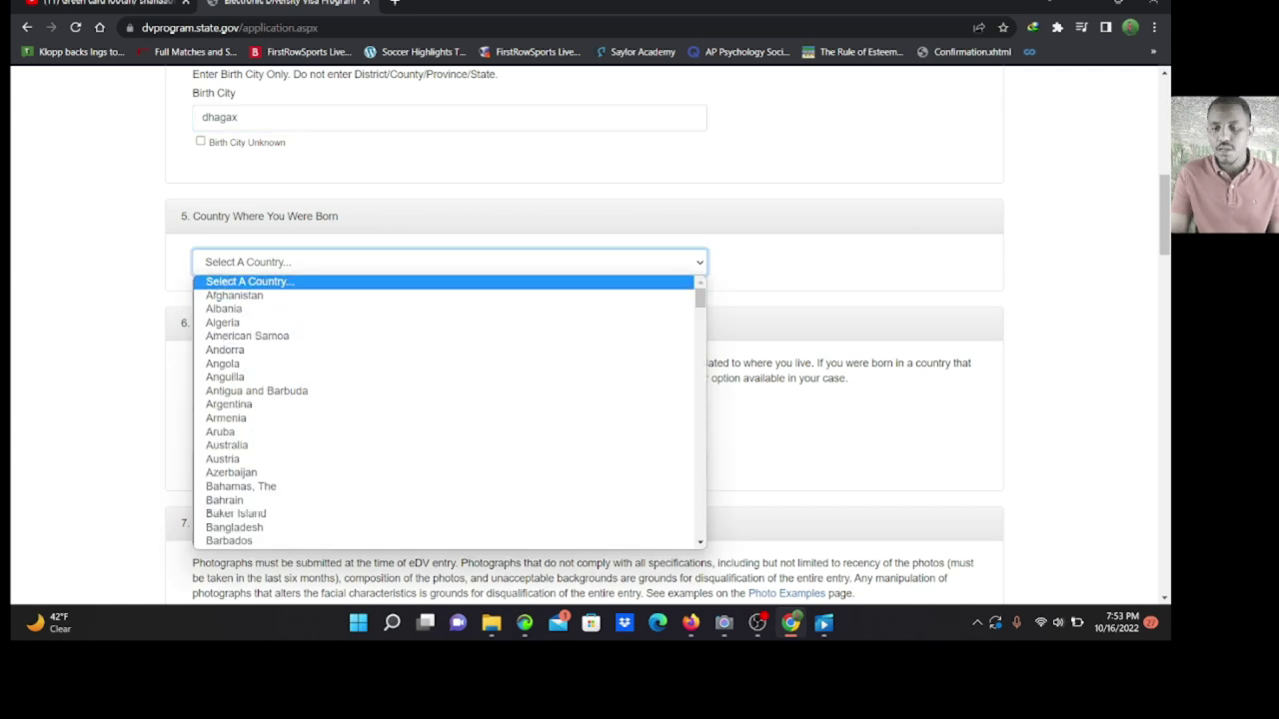
pyautogui.click(850, 262)
pyautogui.scroll(-2, 585, 334)
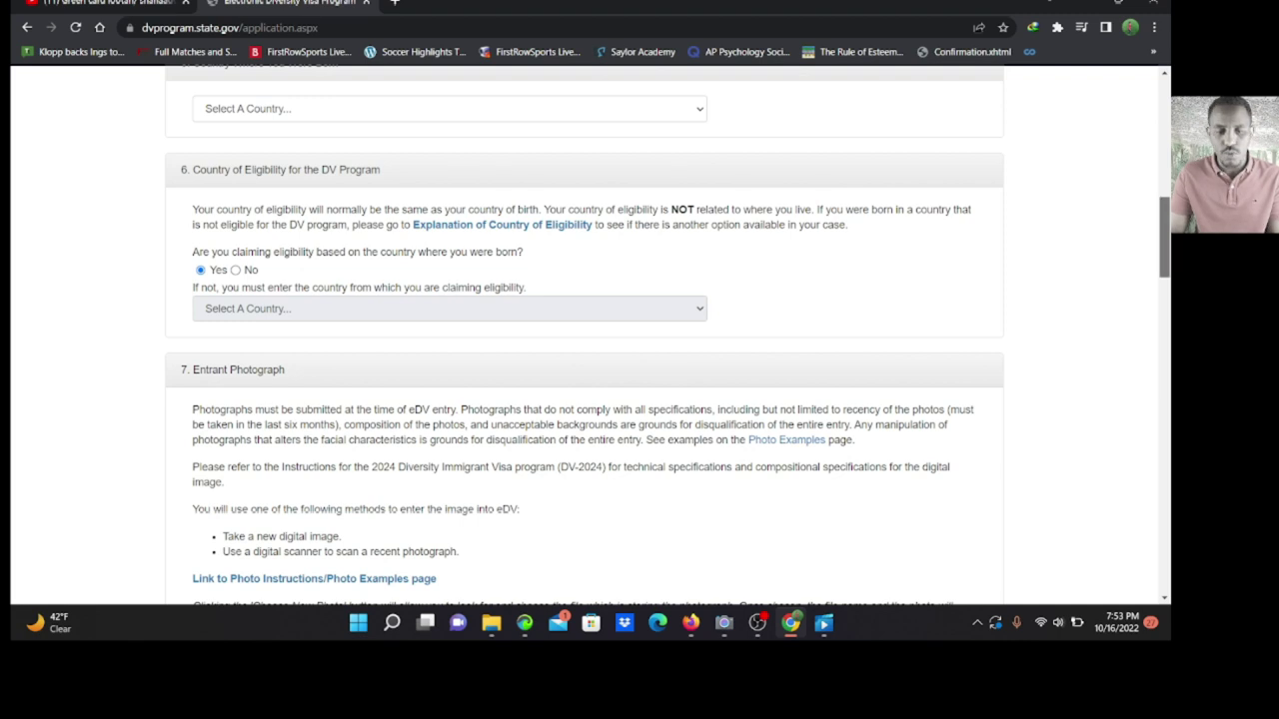
# - Open the file chooser for the entrant photograph and close it without choosing a photo
pyautogui.scroll(-4, 585, 335)
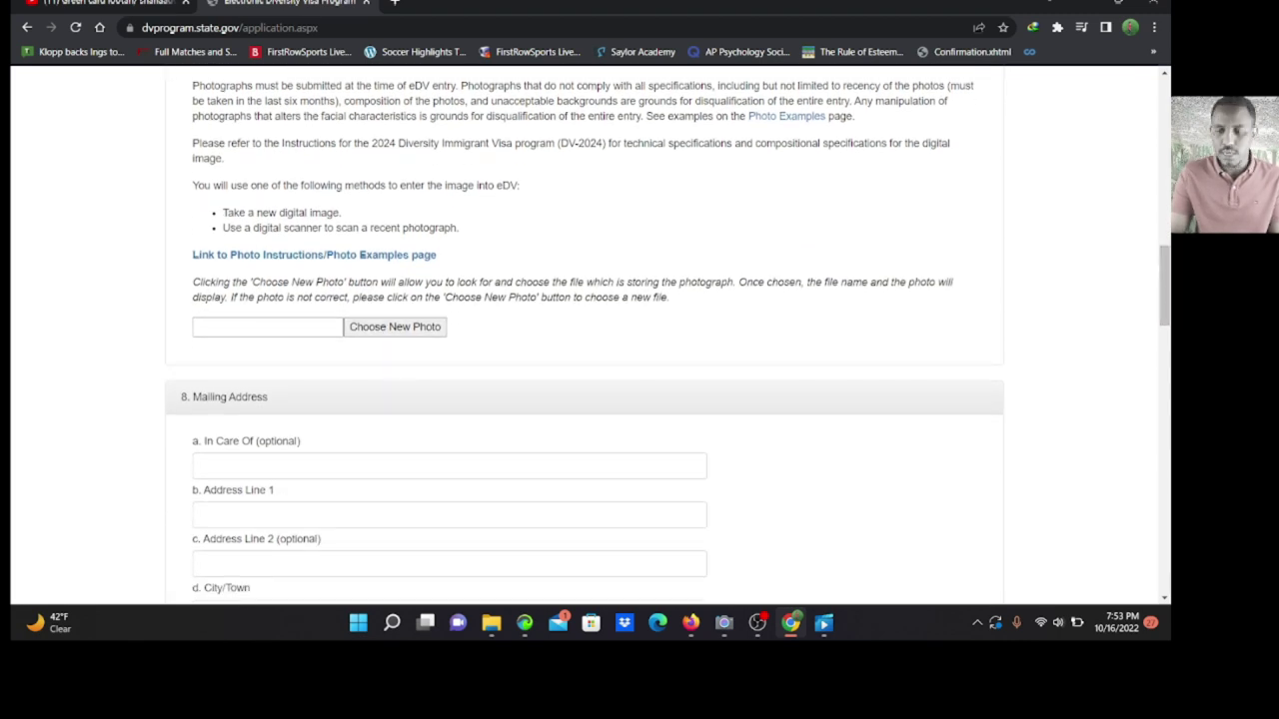
pyautogui.click(394, 327)
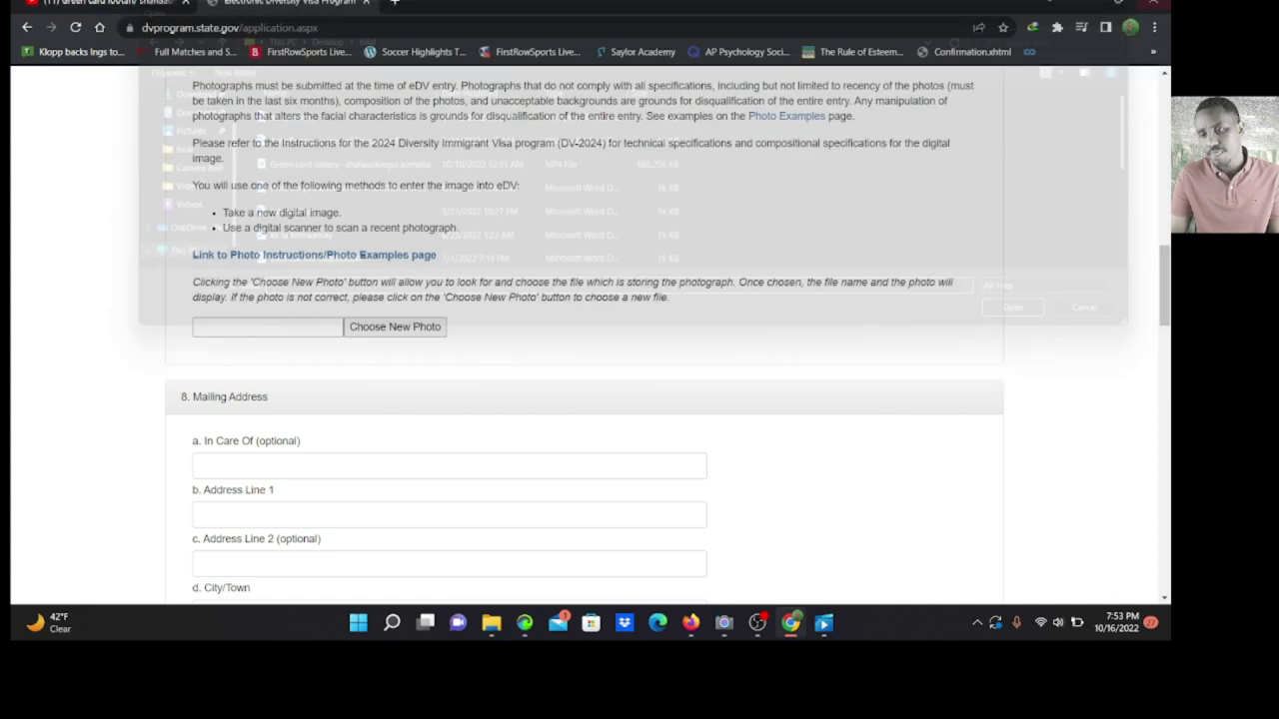
pyautogui.click(1143, 6)
# - Examine the fields of the Mailing Address section, from In Care Of down to Country, without filling any in
pyautogui.scroll(-3, 585, 340)
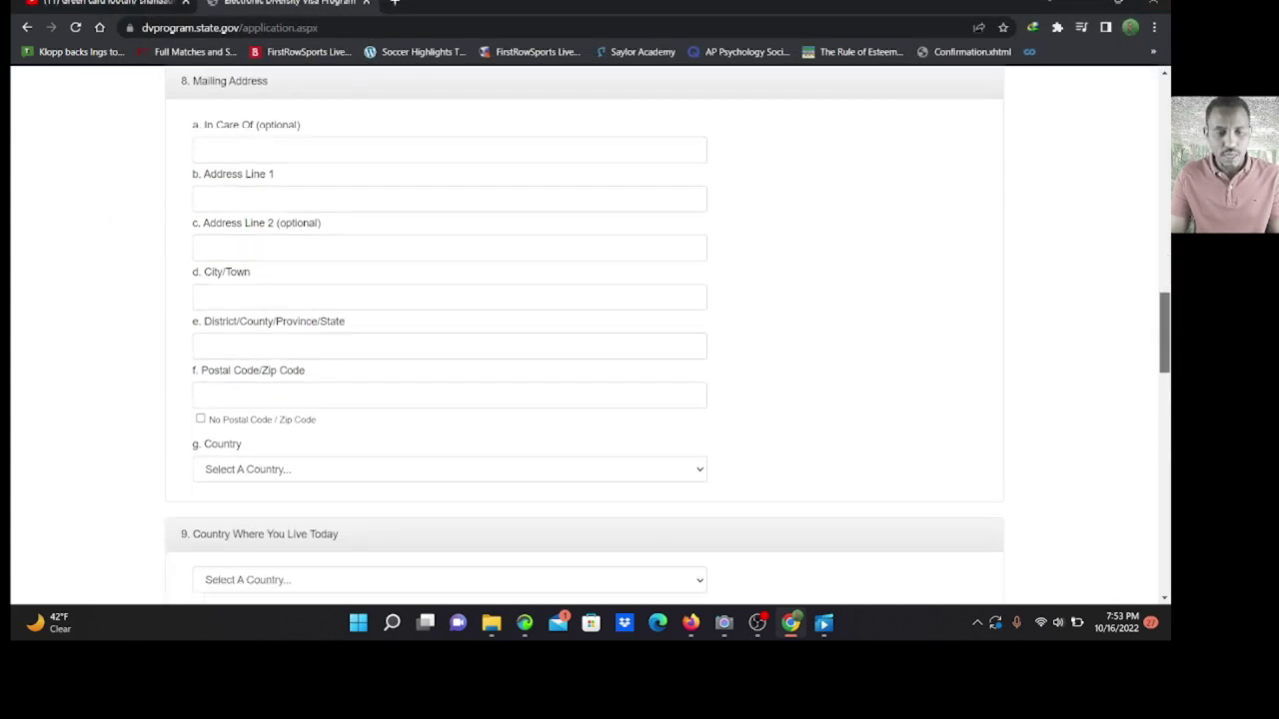
pyautogui.scroll(1, 584, 340)
pyautogui.click(449, 260)
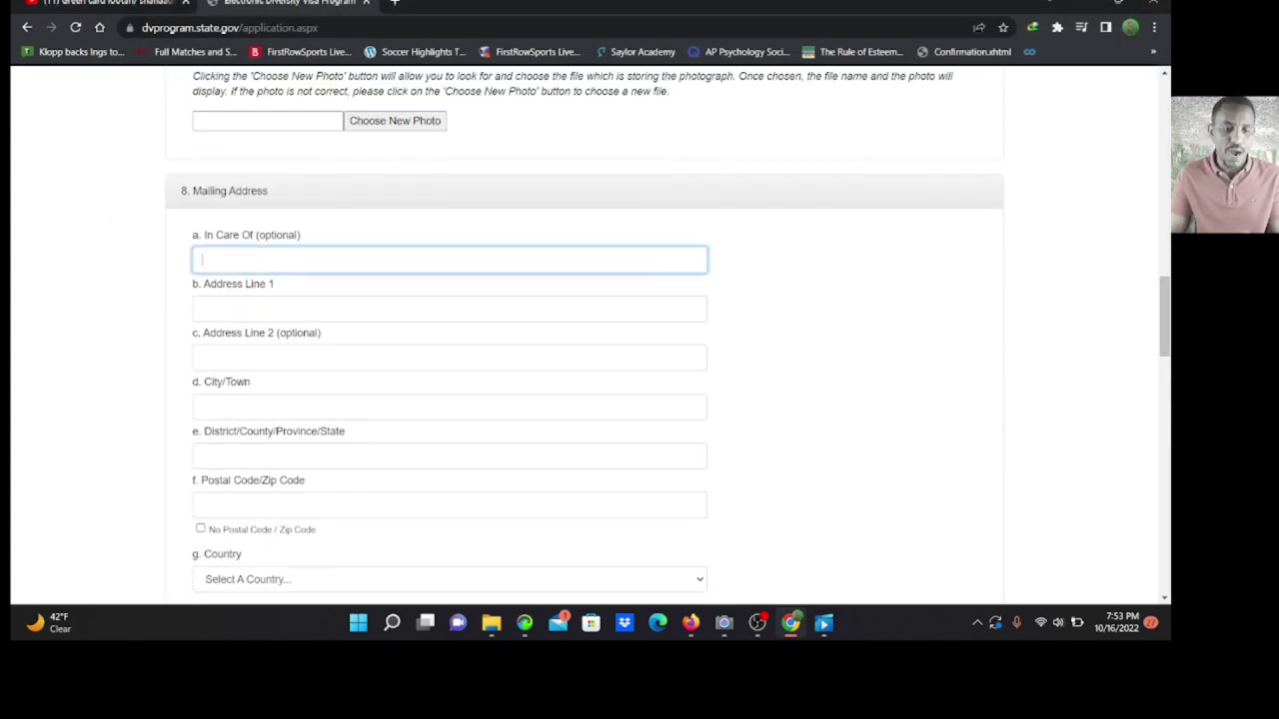
pyautogui.scroll(-1, 585, 330)
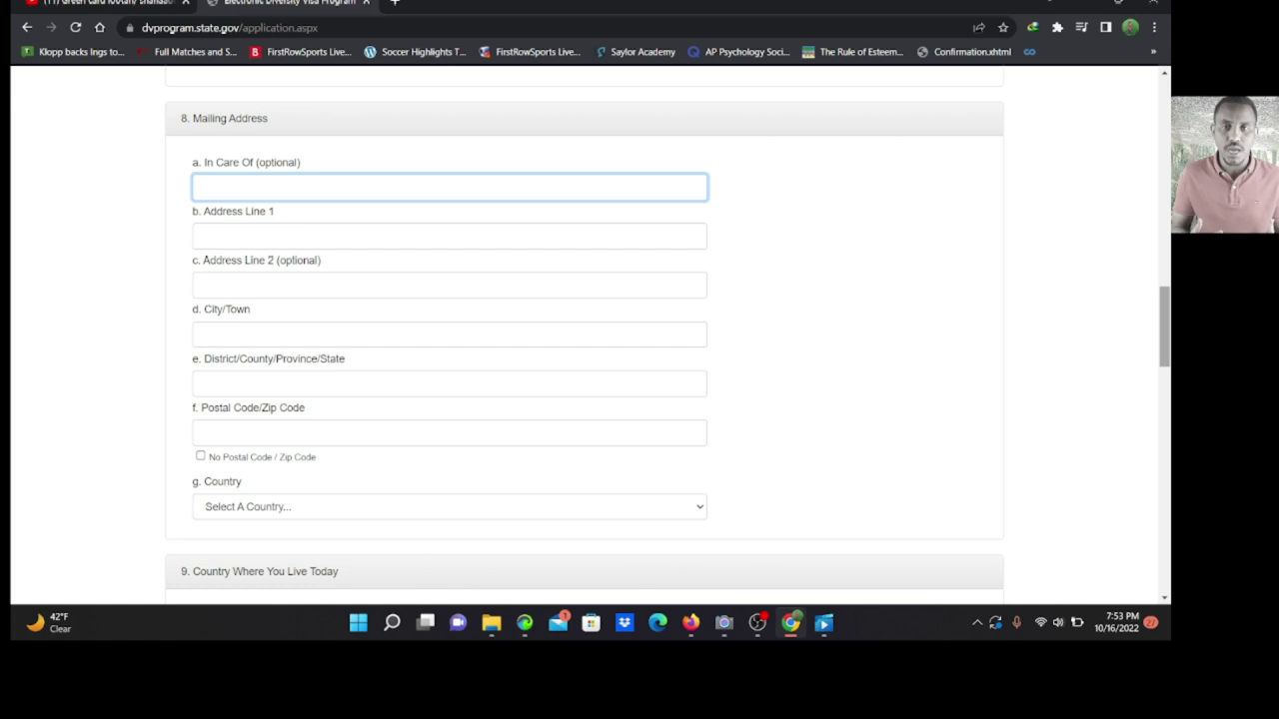
pyautogui.click(1084, 330)
pyautogui.moveTo(1165, 328); pyautogui.dragTo(1165, 333)
pyautogui.scroll(-1, 584, 330)
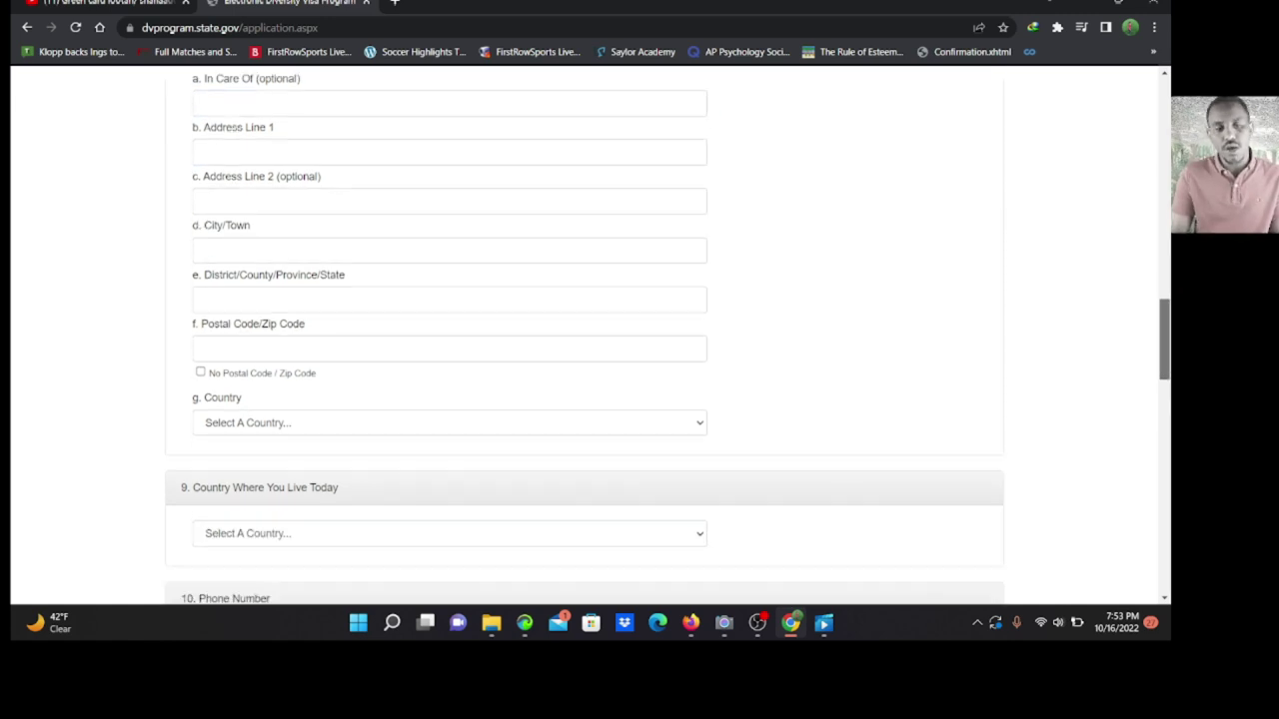
pyautogui.scroll(2, 584, 329)
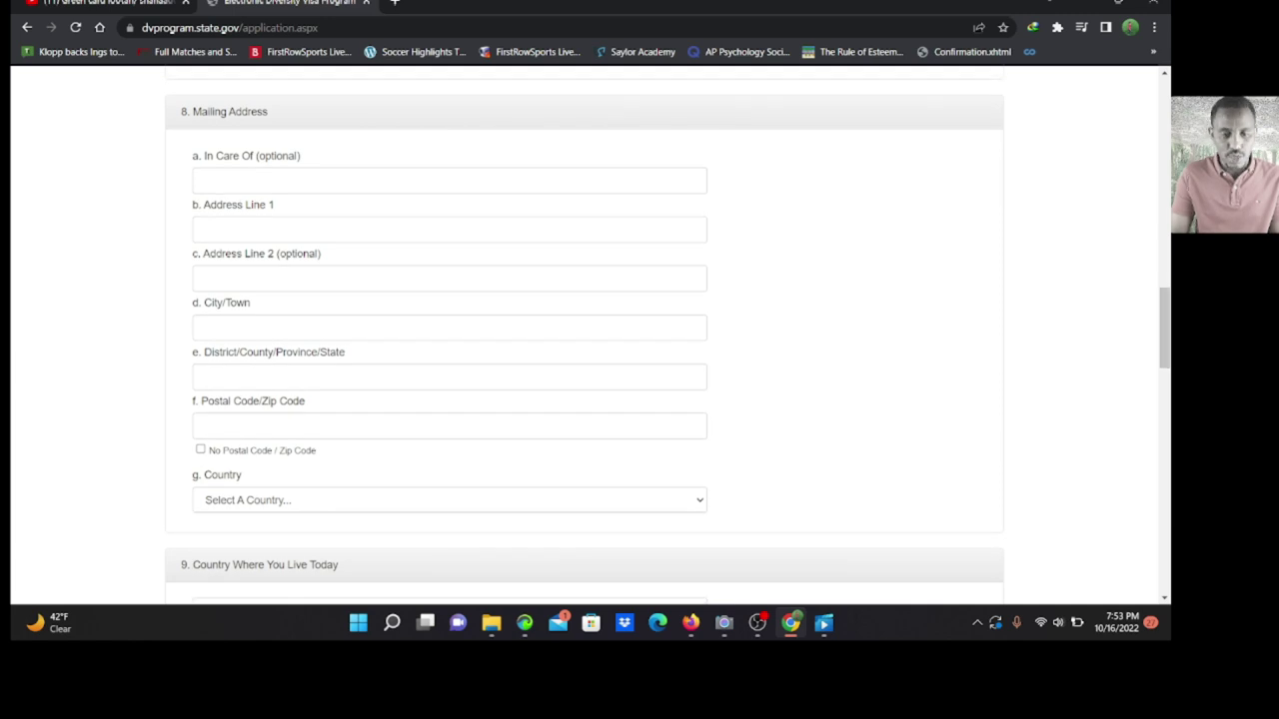
# - Fill in Address Line 1 of the mailing address with the entrant's district and region
pyautogui.click(284, 230)
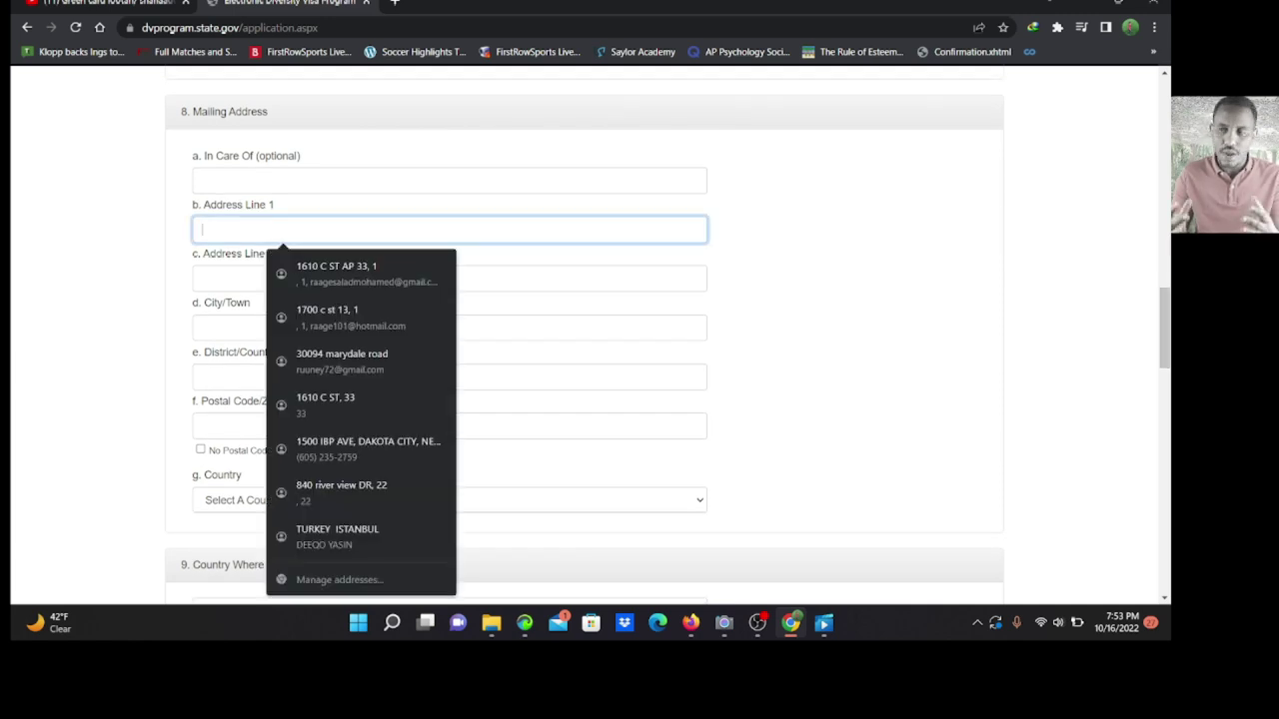
pyautogui.write('dhagax ')
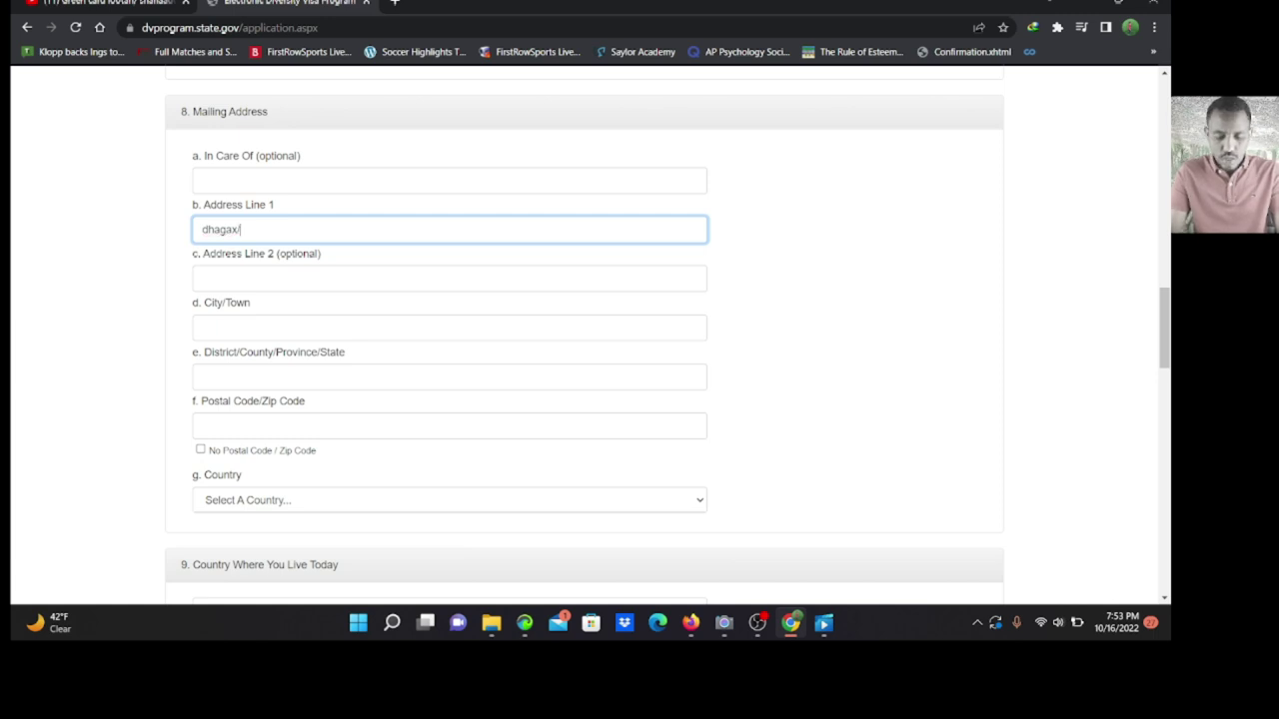
pyautogui.write('bN')
pyautogui.press('BackSpace')
pyautogui.press('BackSpace')
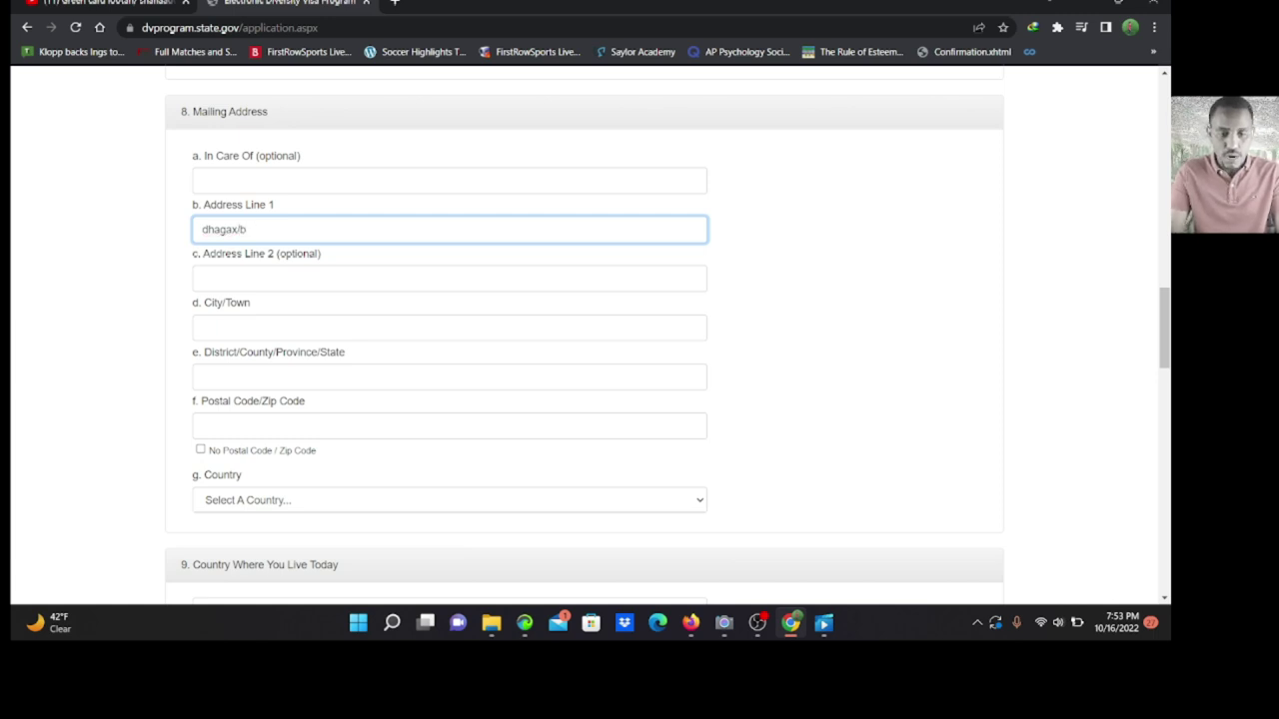
pyautogui.write('BANADIR')
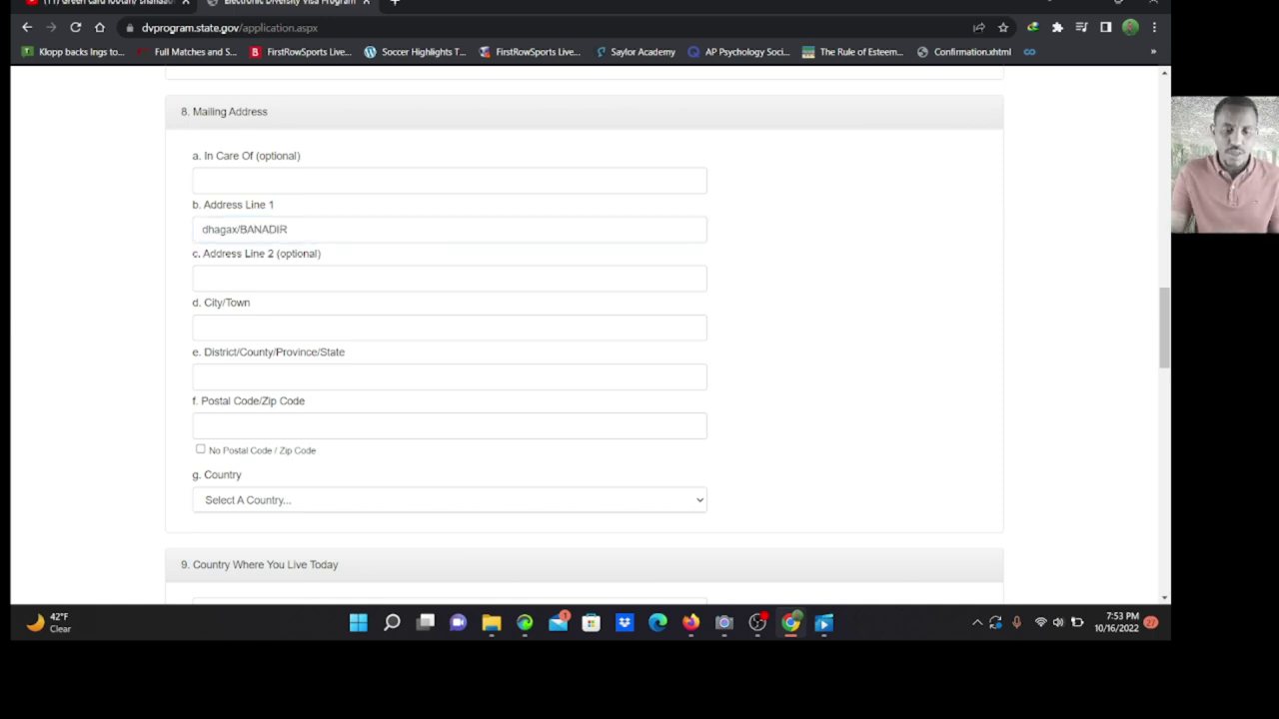
# - Leave Address Line 2 blank and enter the entrant's City/Town in the mailing address
pyautogui.click(282, 278)
pyautogui.click(230, 328)
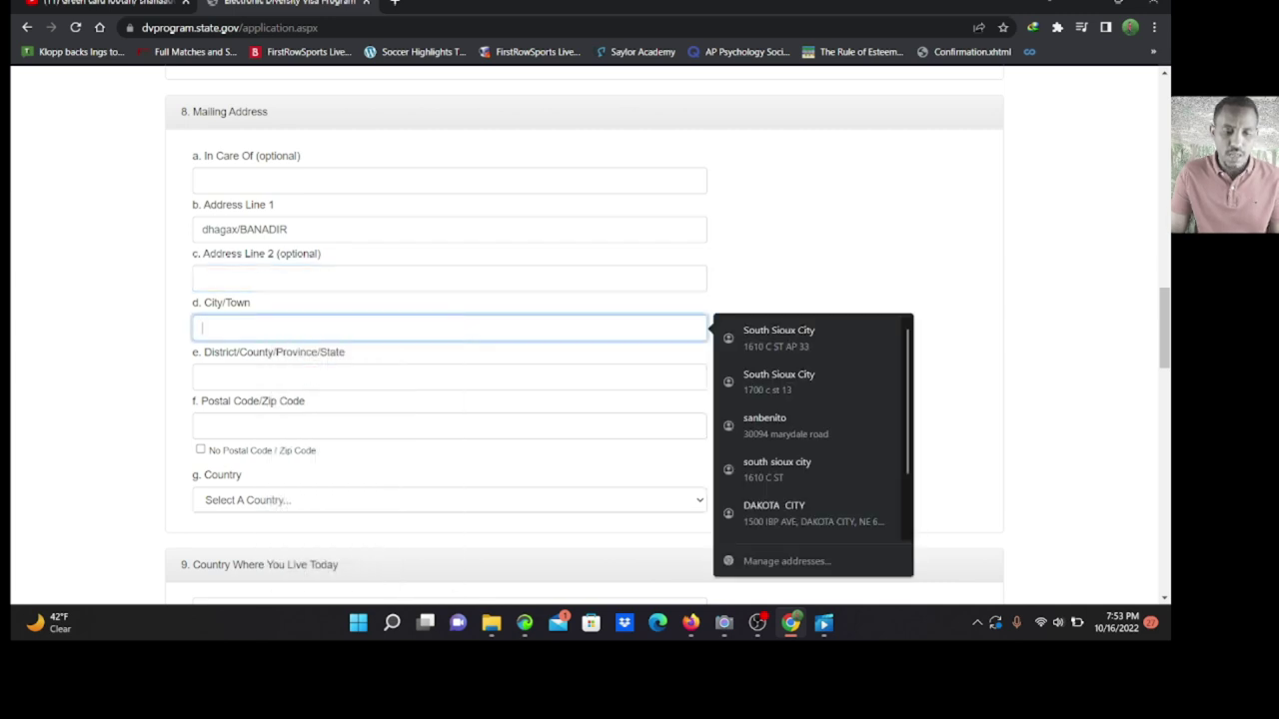
pyautogui.write('DHAQAG')
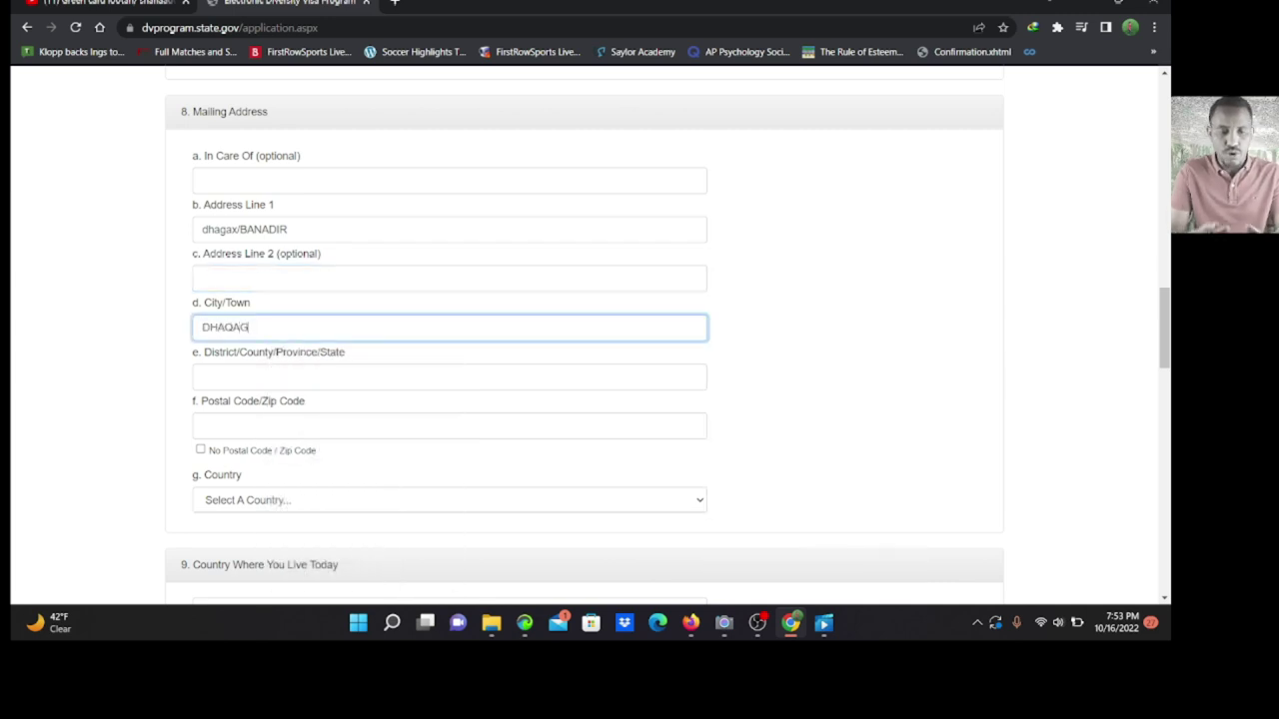
pyautogui.press('Tab')
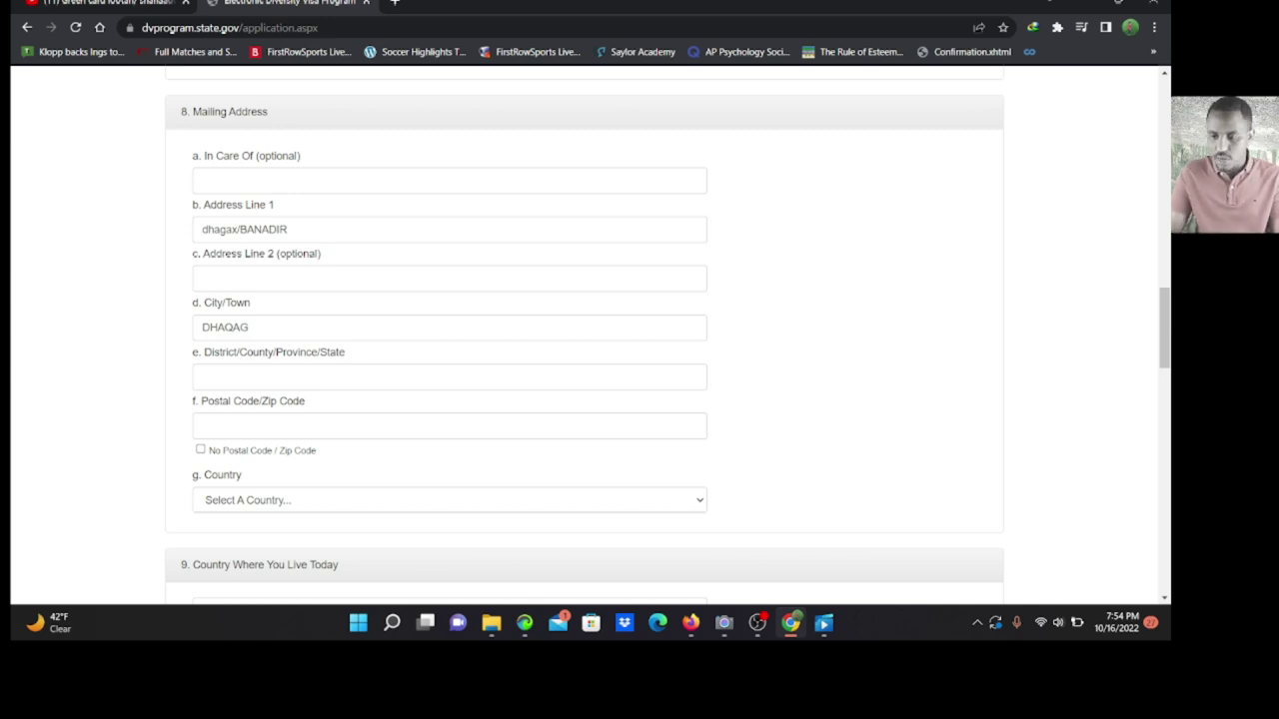
# - Mark the mailing address as having no postal code or zip code
pyautogui.scroll(-1, 585, 335)
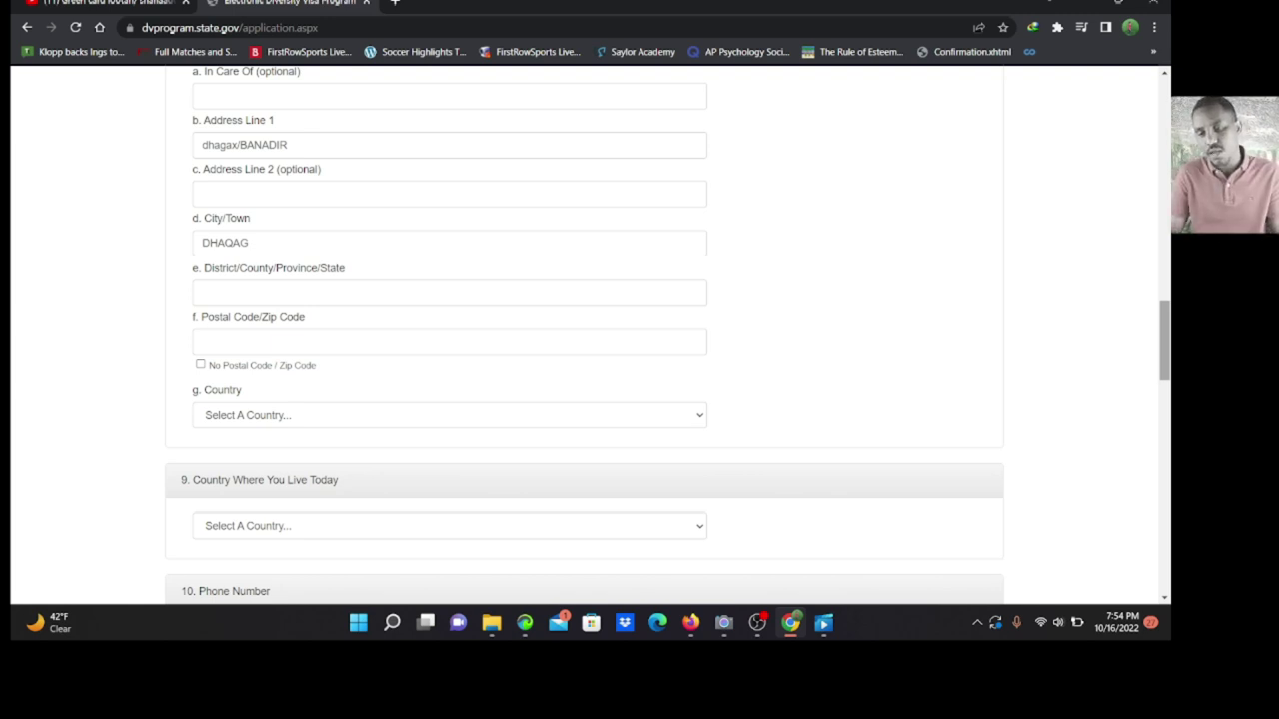
pyautogui.scroll(-1, 668, 336)
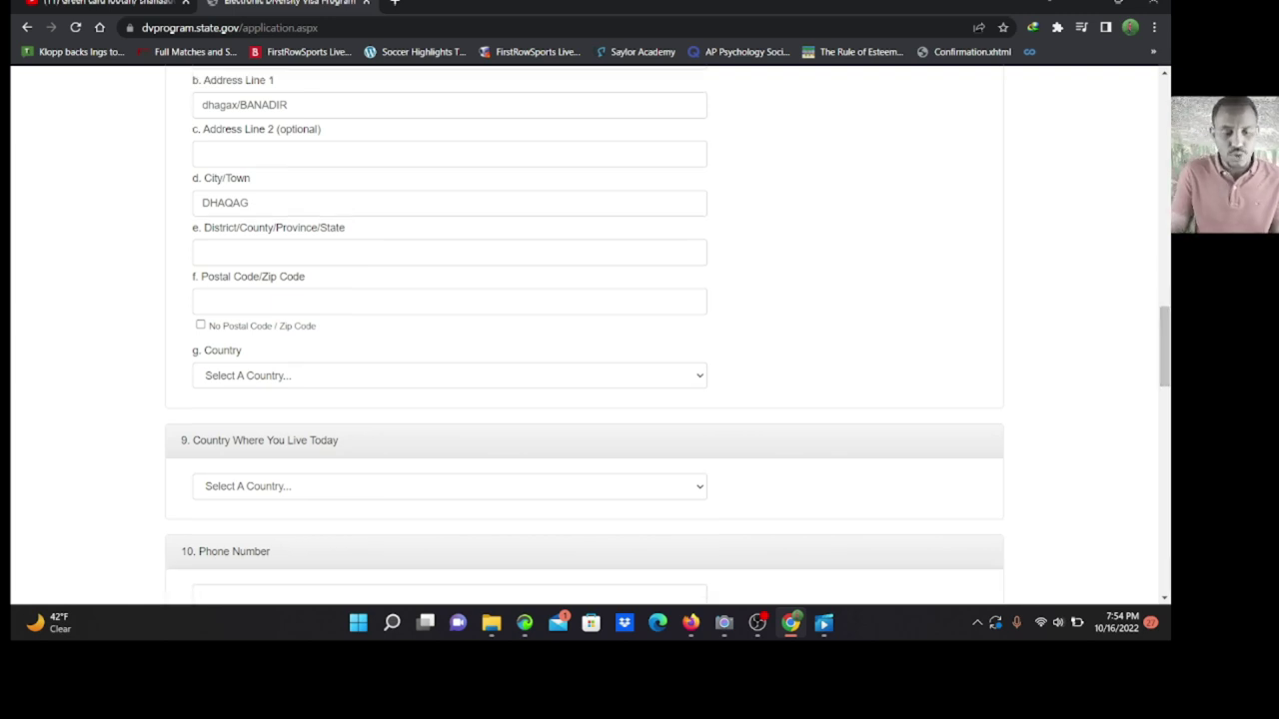
pyautogui.click(450, 302)
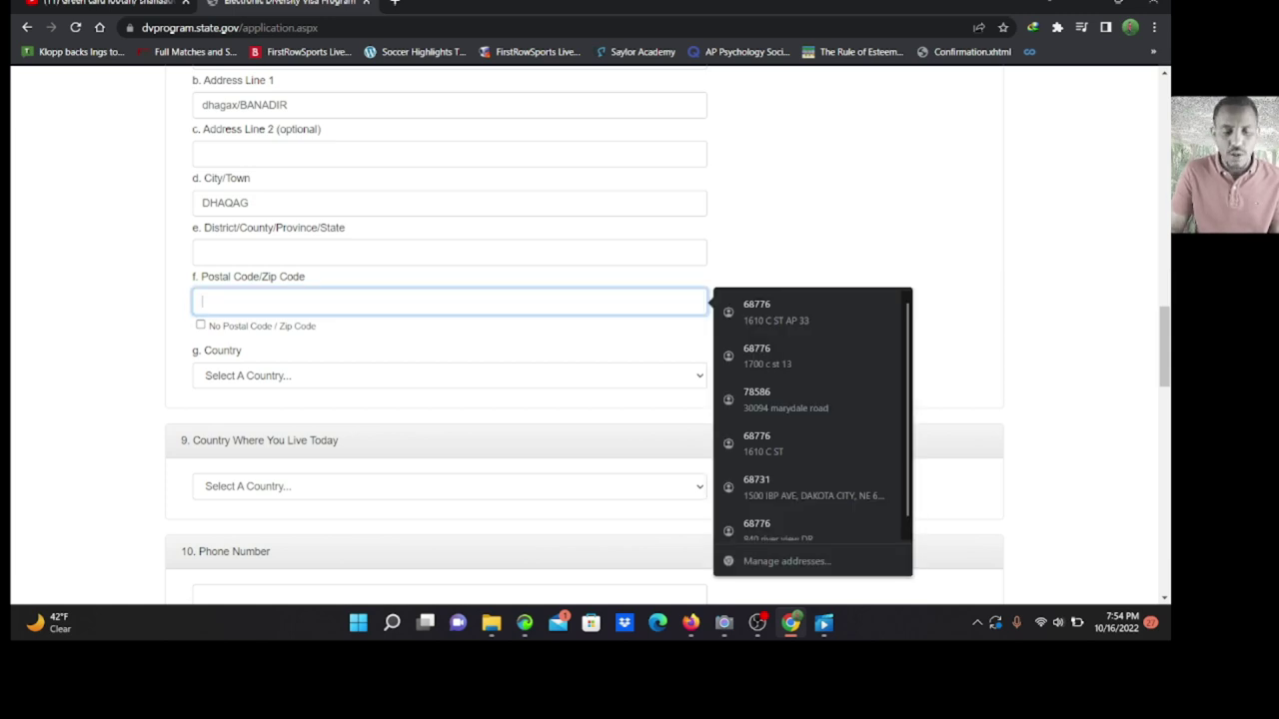
pyautogui.click(201, 324)
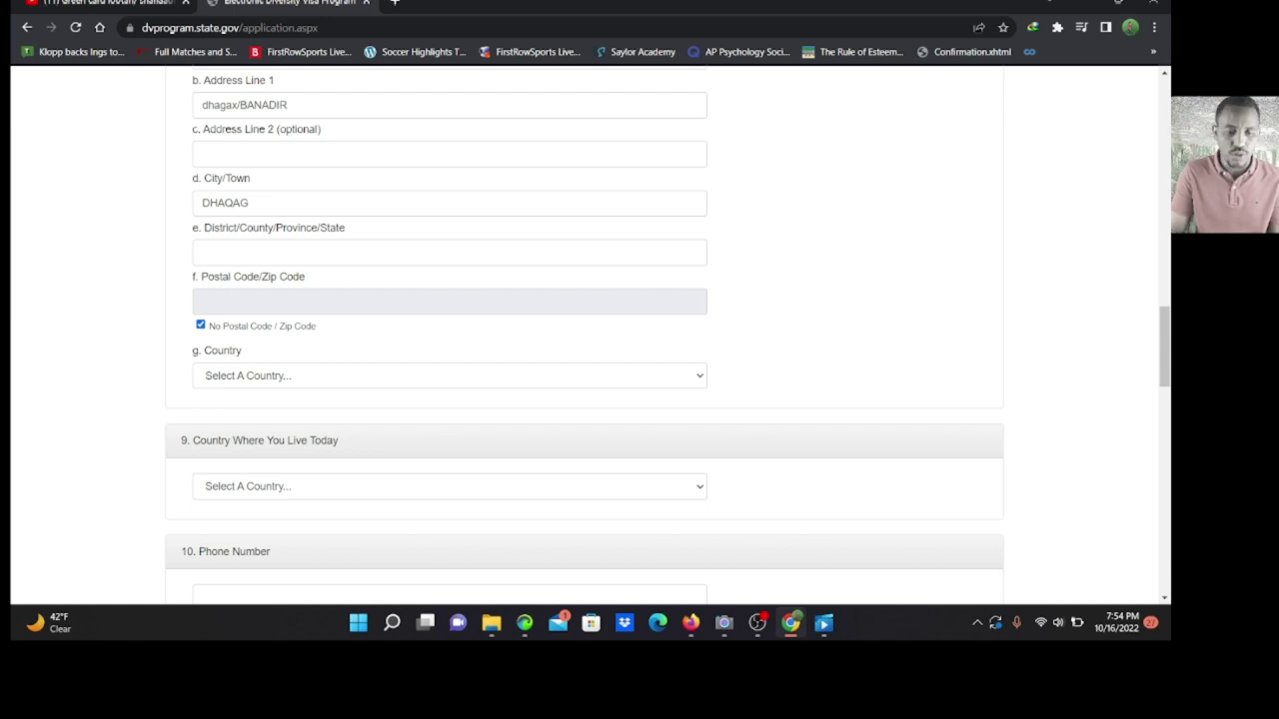
# - Browse the mailing address country list around Australia and close it without choosing a country
pyautogui.click(450, 376)
pyautogui.press('a')
pyautogui.press('u')
pyautogui.press('s')
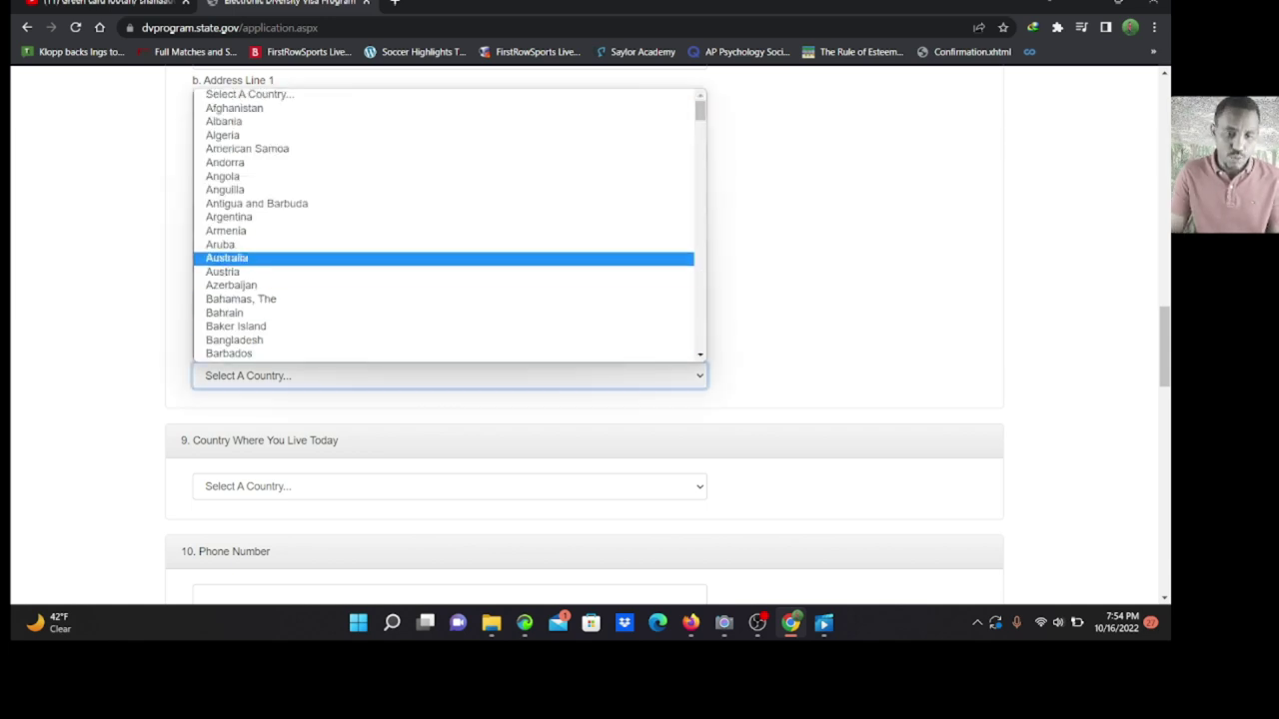
pyautogui.press('Up')
pyautogui.press('Up')
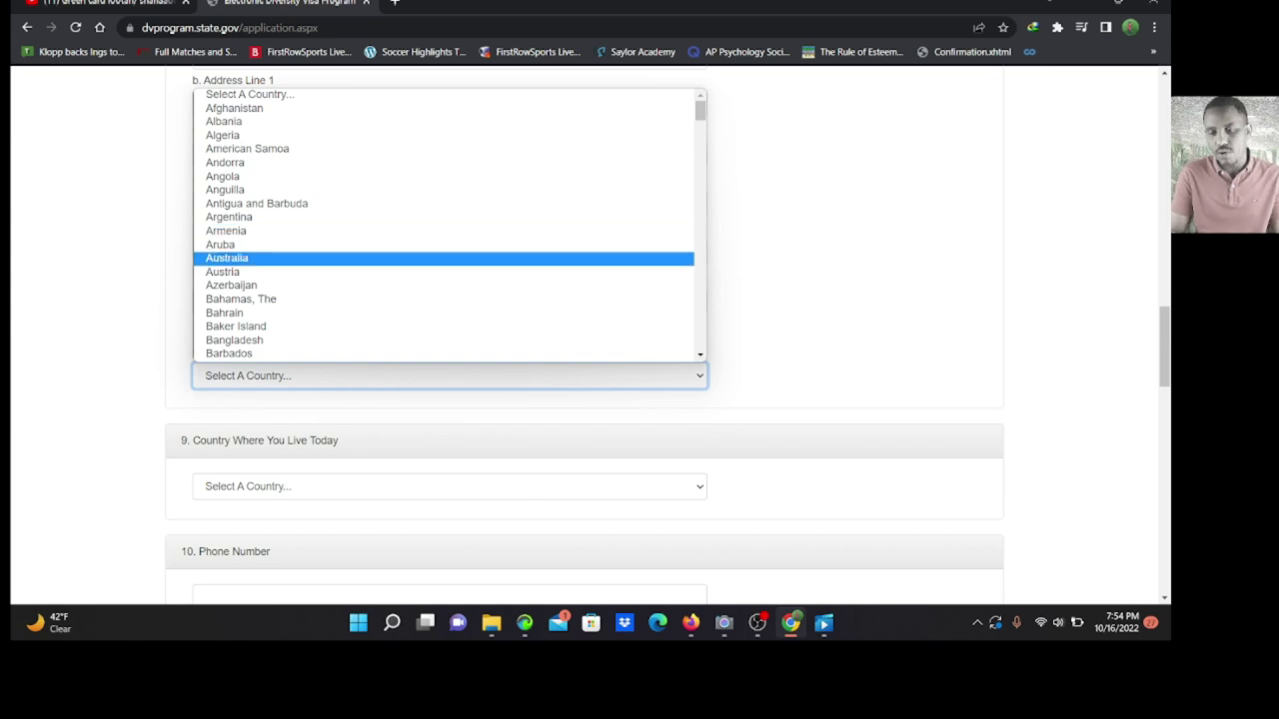
pyautogui.click(849, 258)
# - Examine the Country Where You Live Today, Phone Number and E-mail Address sections without entering any values
pyautogui.moveTo(1166, 347); pyautogui.dragTo(1165, 354)
pyautogui.scroll(-2, 585, 335)
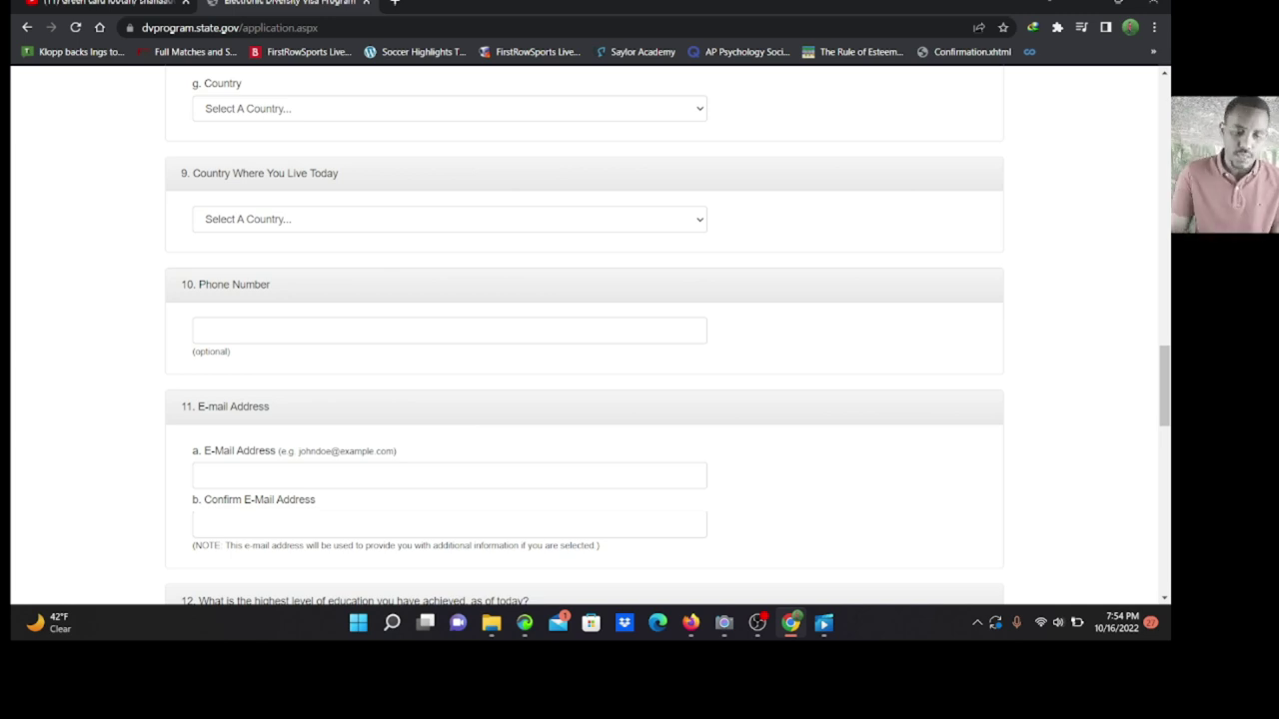
pyautogui.scroll(-1, 585, 335)
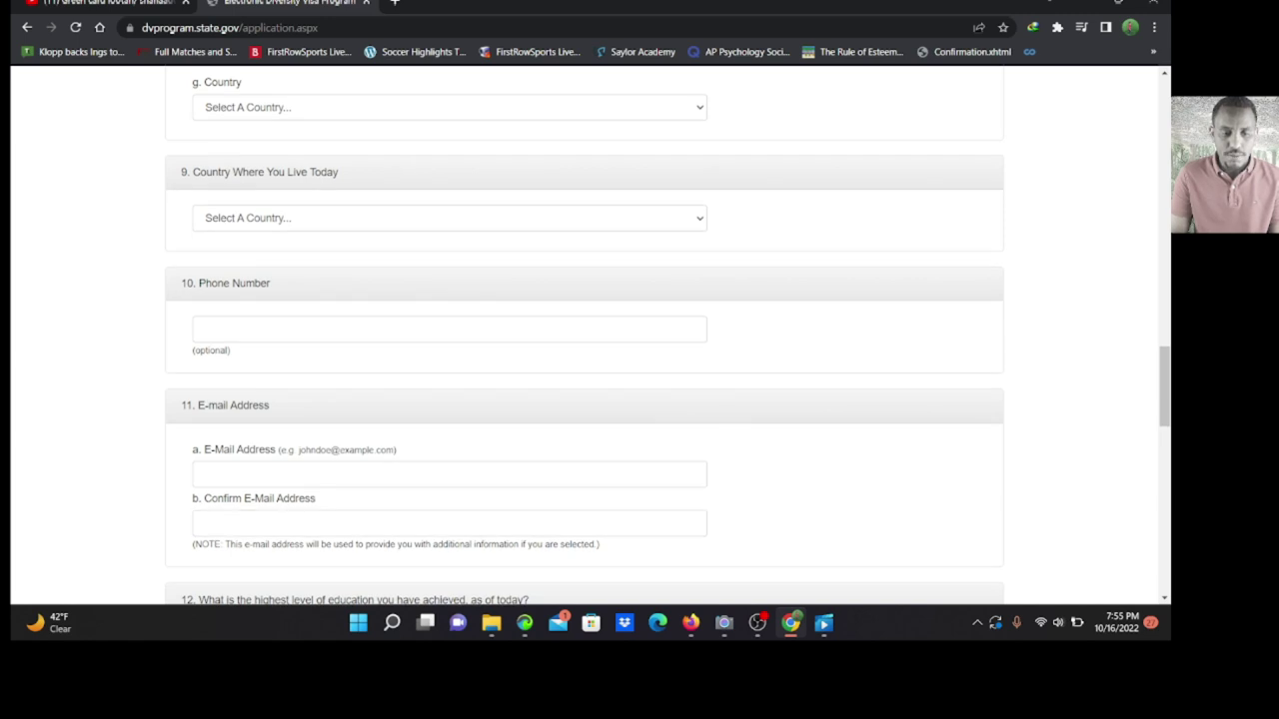
pyautogui.click(216, 220)
pyautogui.click(110, 240)
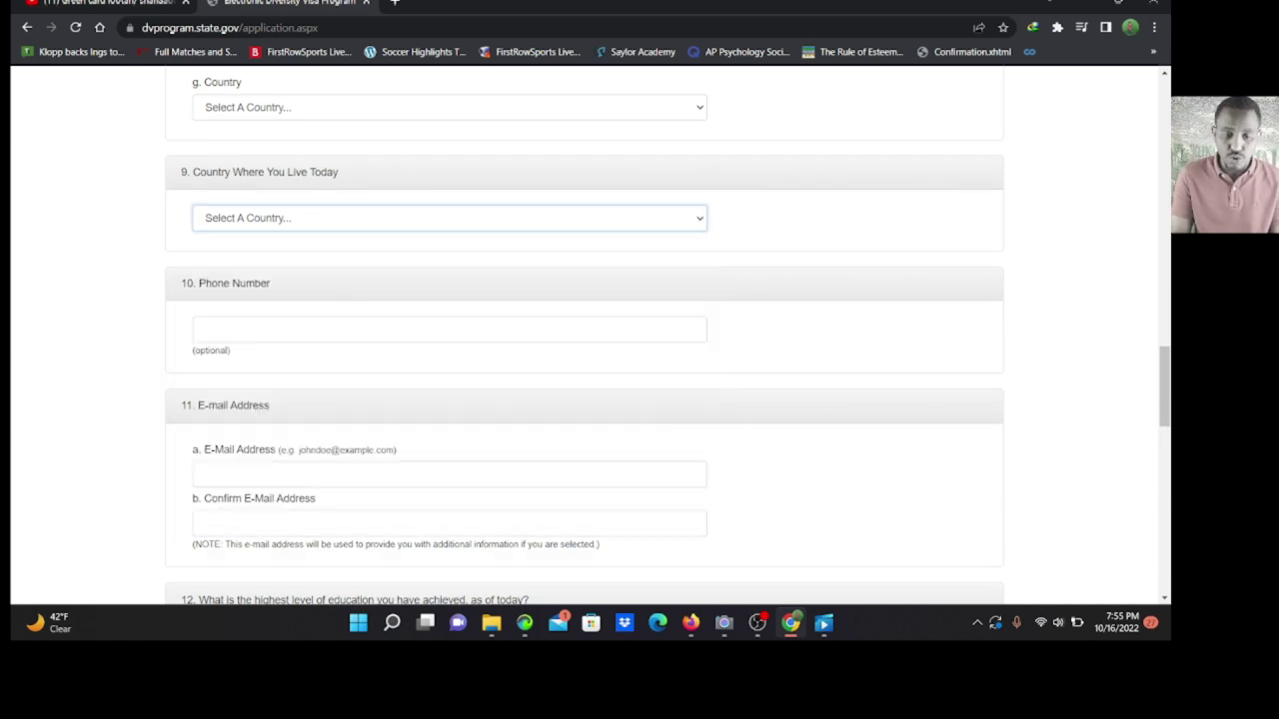
pyautogui.click(230, 330)
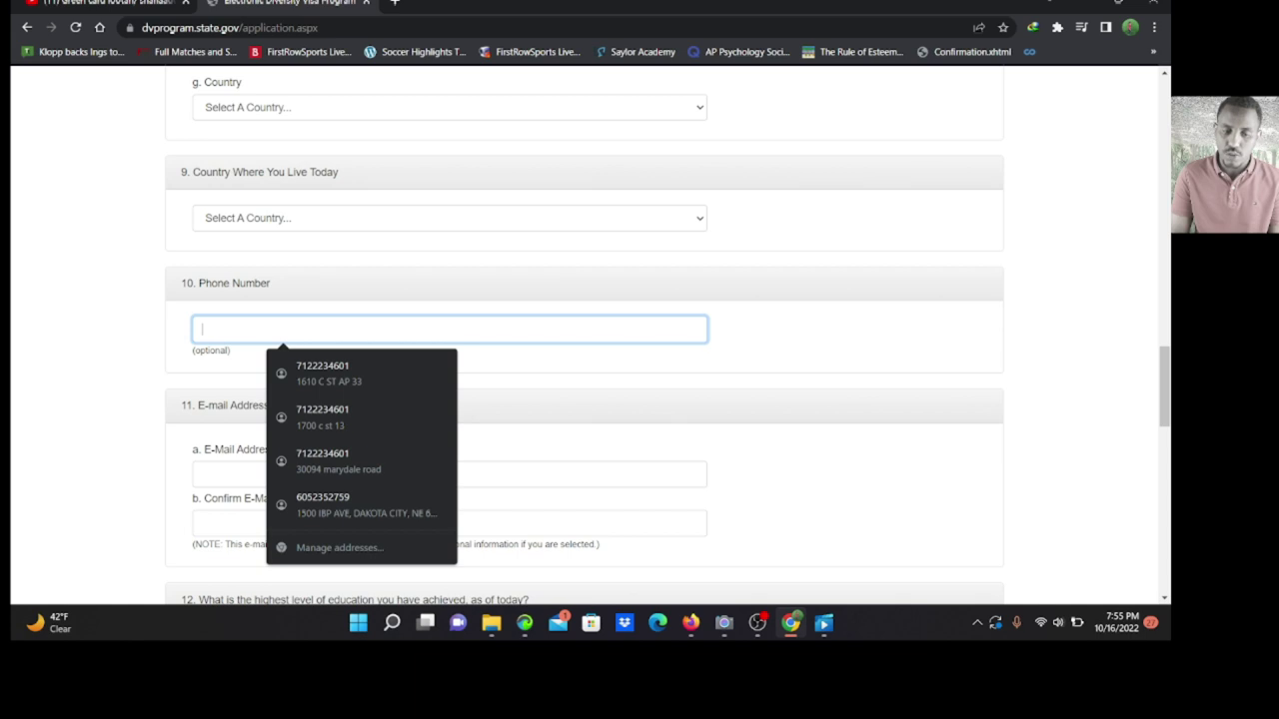
pyautogui.click(120, 334)
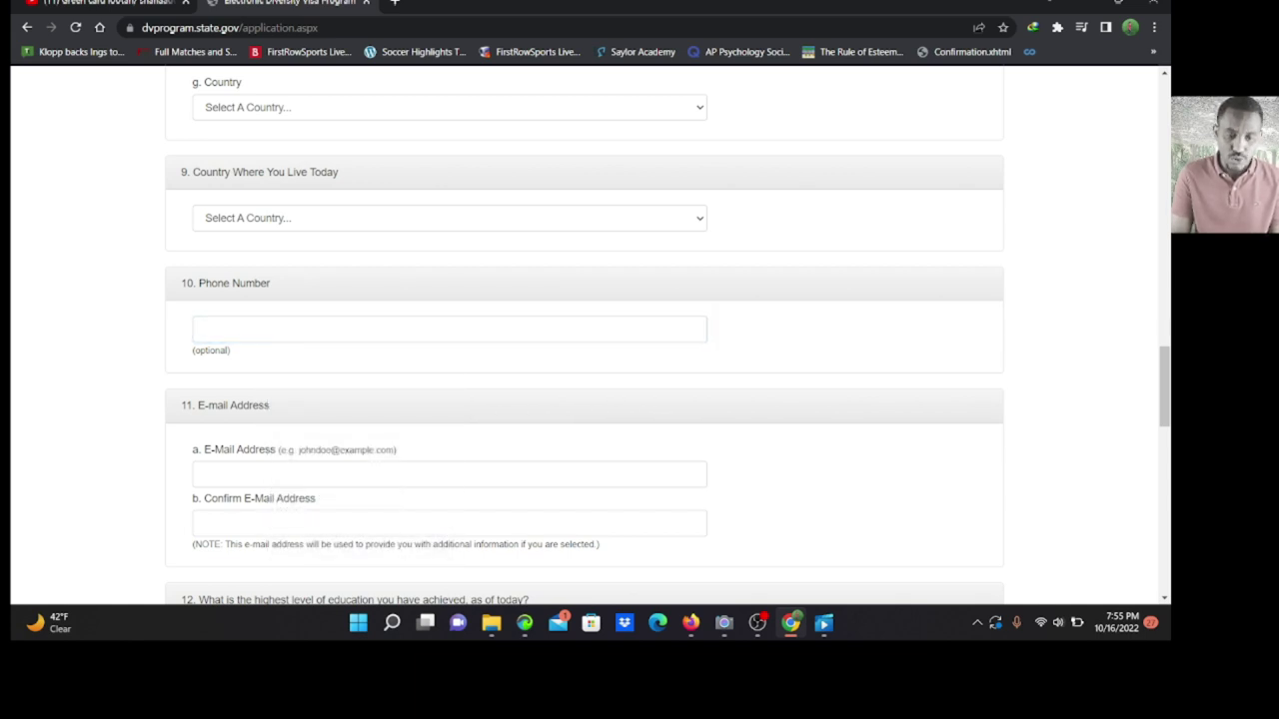
pyautogui.click(282, 329)
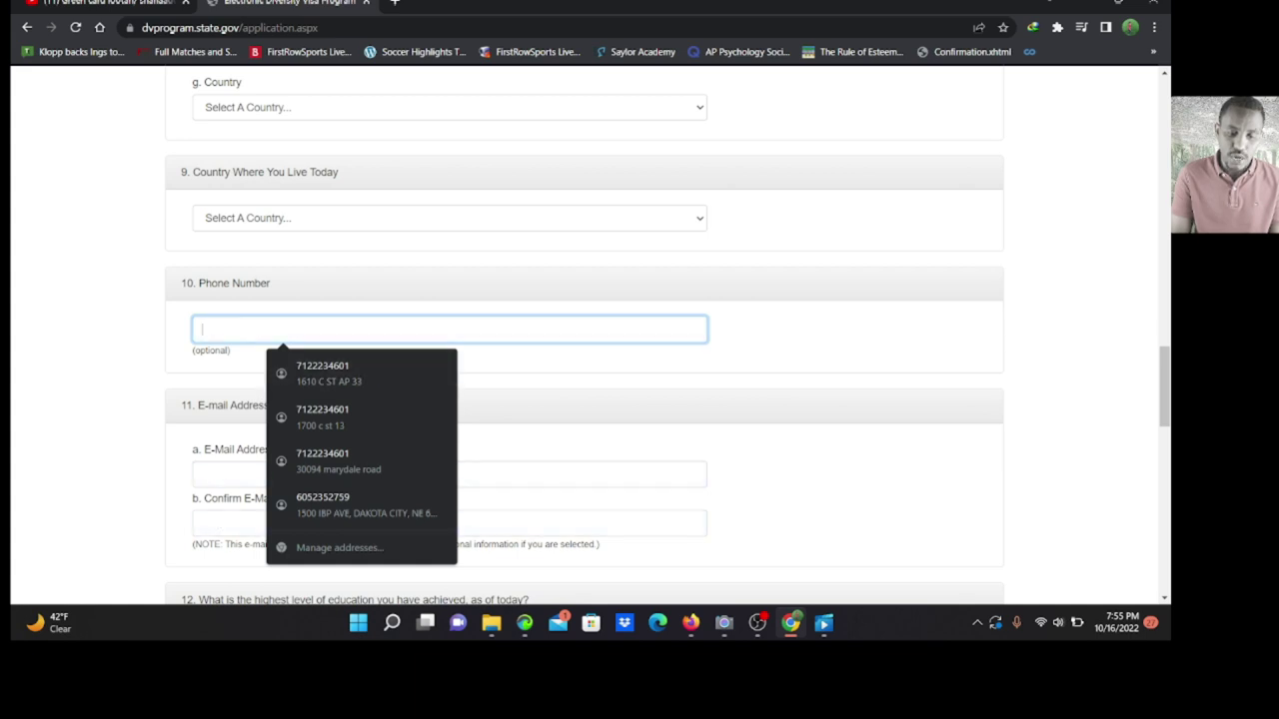
pyautogui.press('Escape')
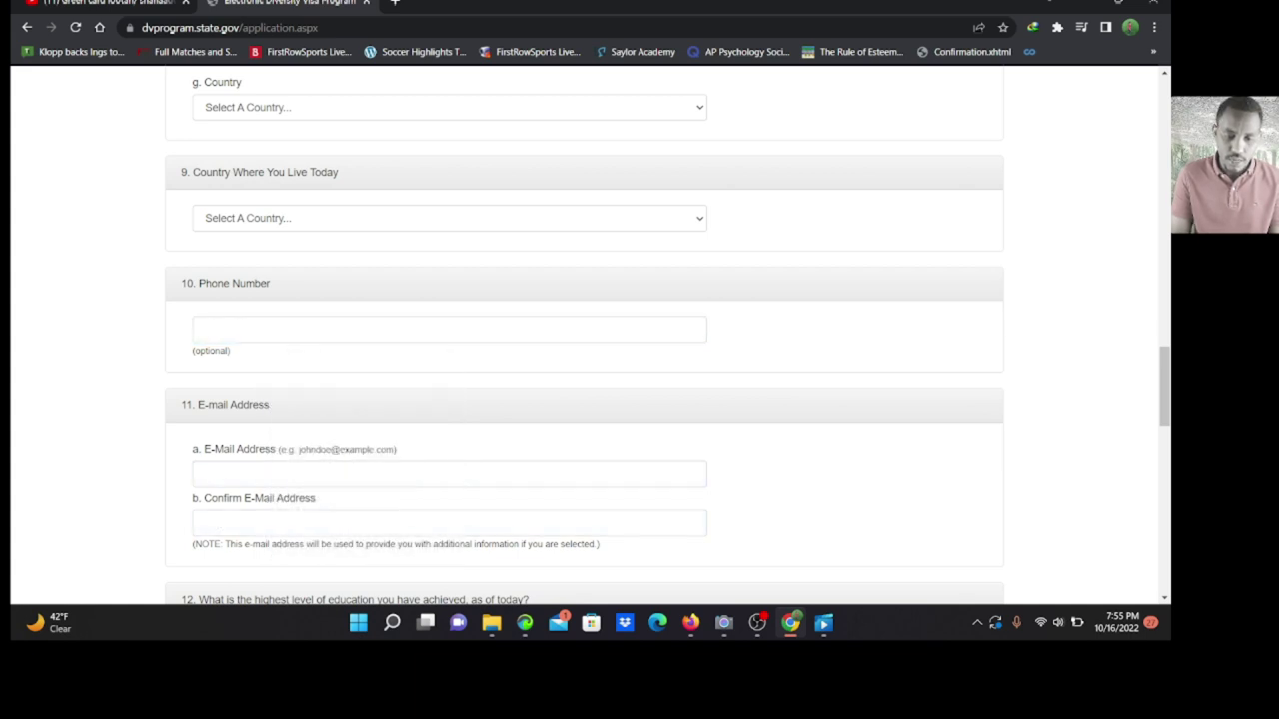
pyautogui.click(282, 475)
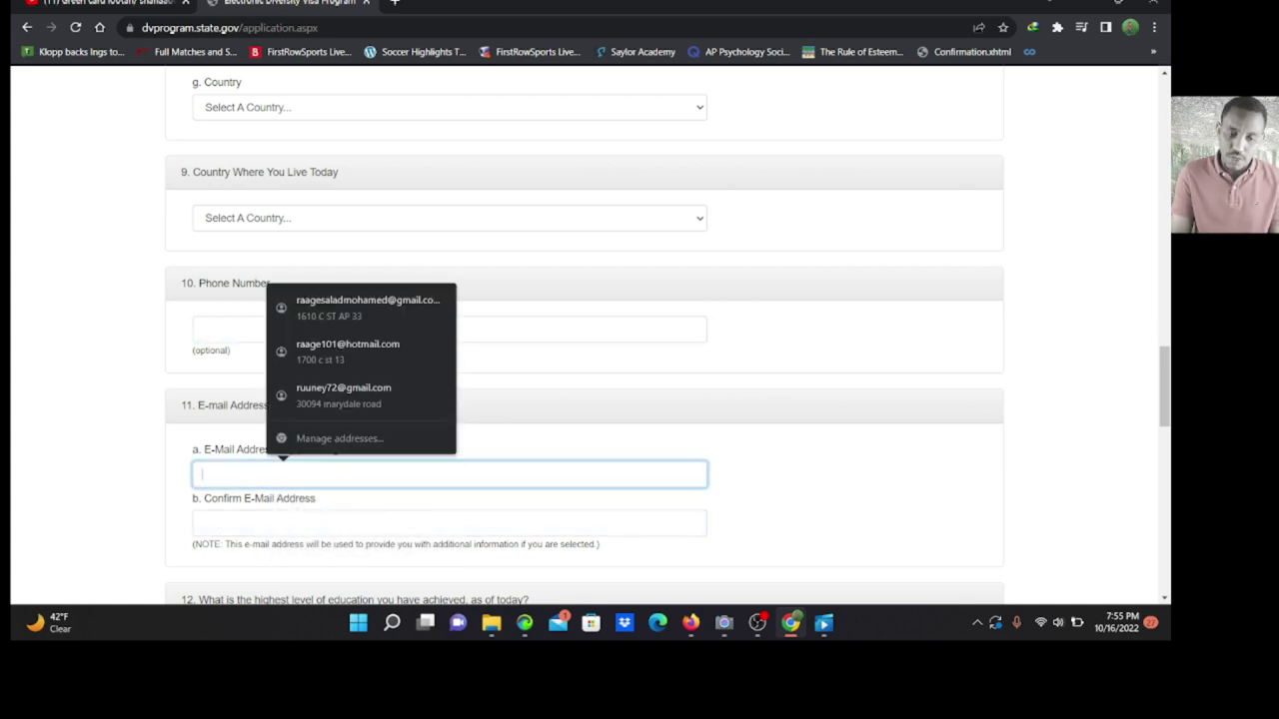
pyautogui.click(235, 330)
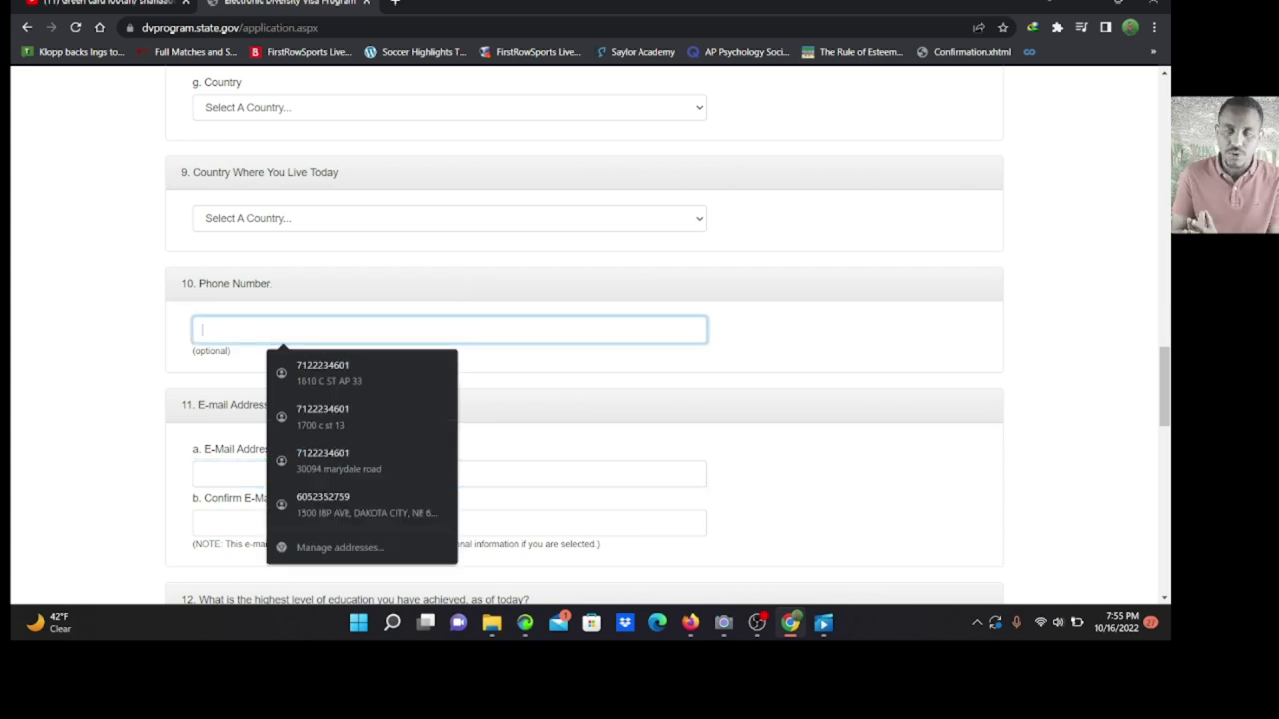
pyautogui.scroll(-4, 584, 334)
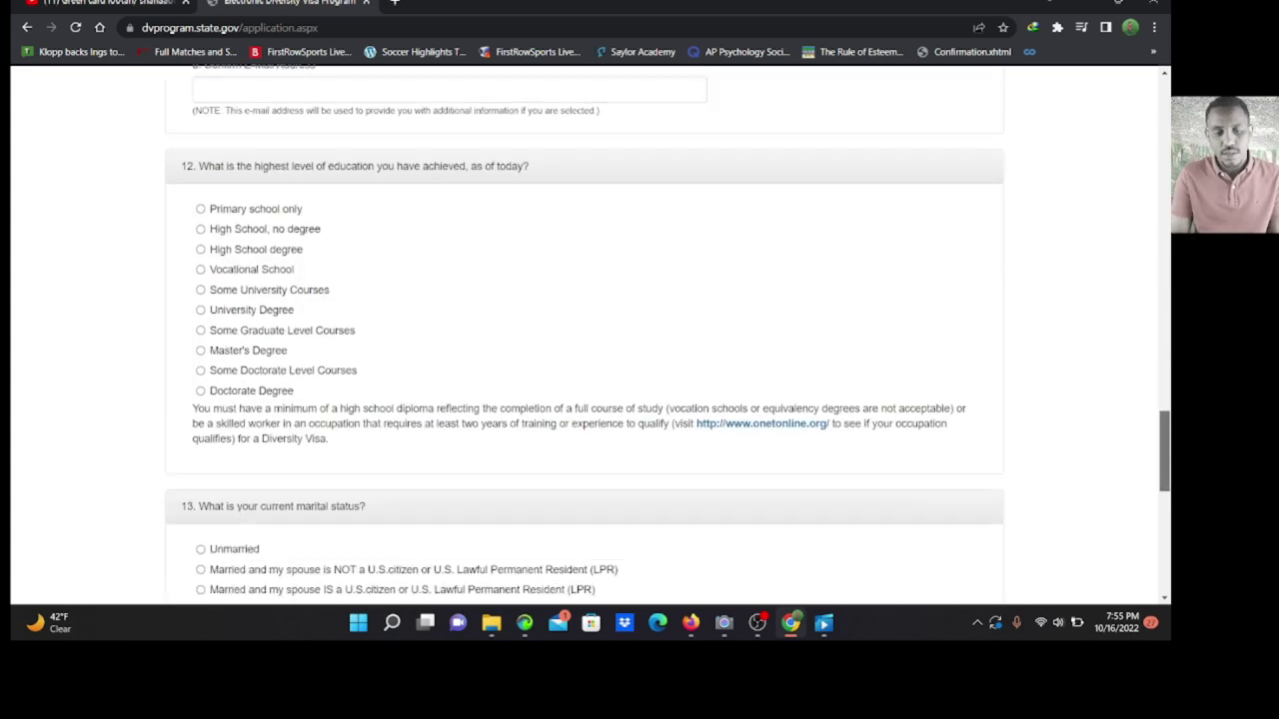
pyautogui.scroll(4, 584, 334)
pyautogui.scroll(2, 585, 335)
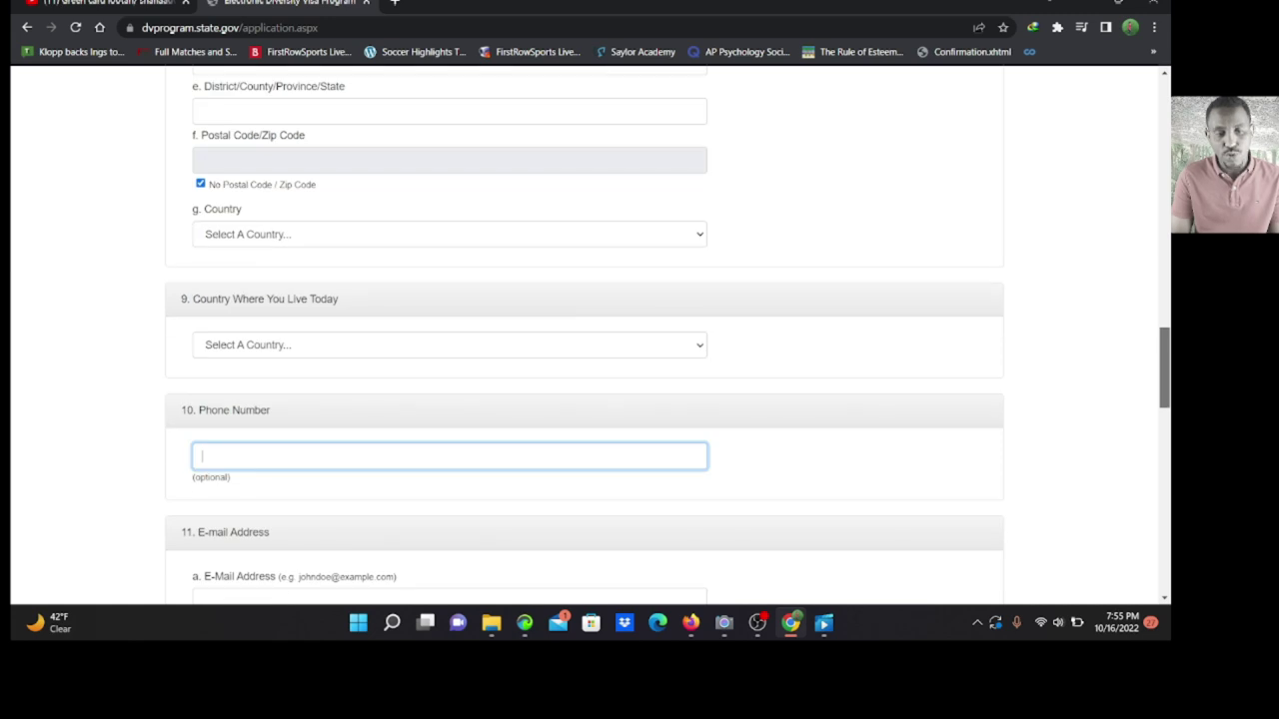
# - Try the two high school options for the highest level of education, and set the answer to Vocational School
pyautogui.scroll(-1, 585, 335)
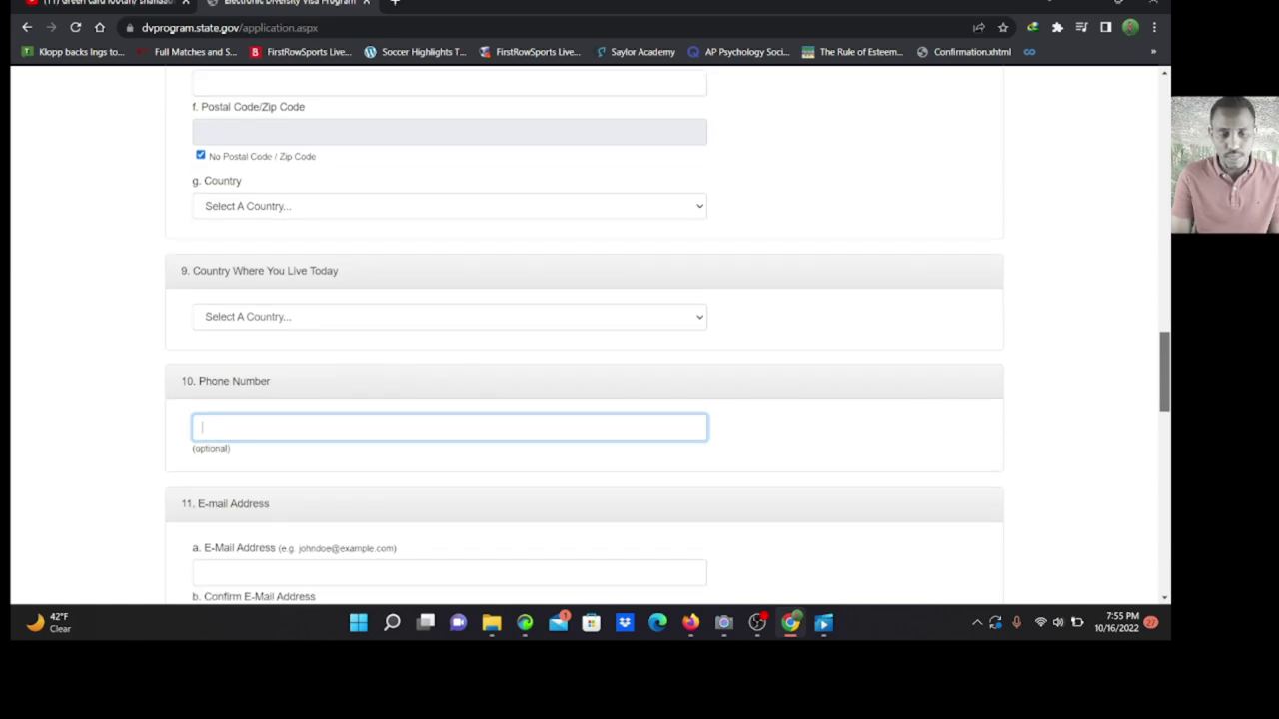
pyautogui.scroll(-4, 585, 335)
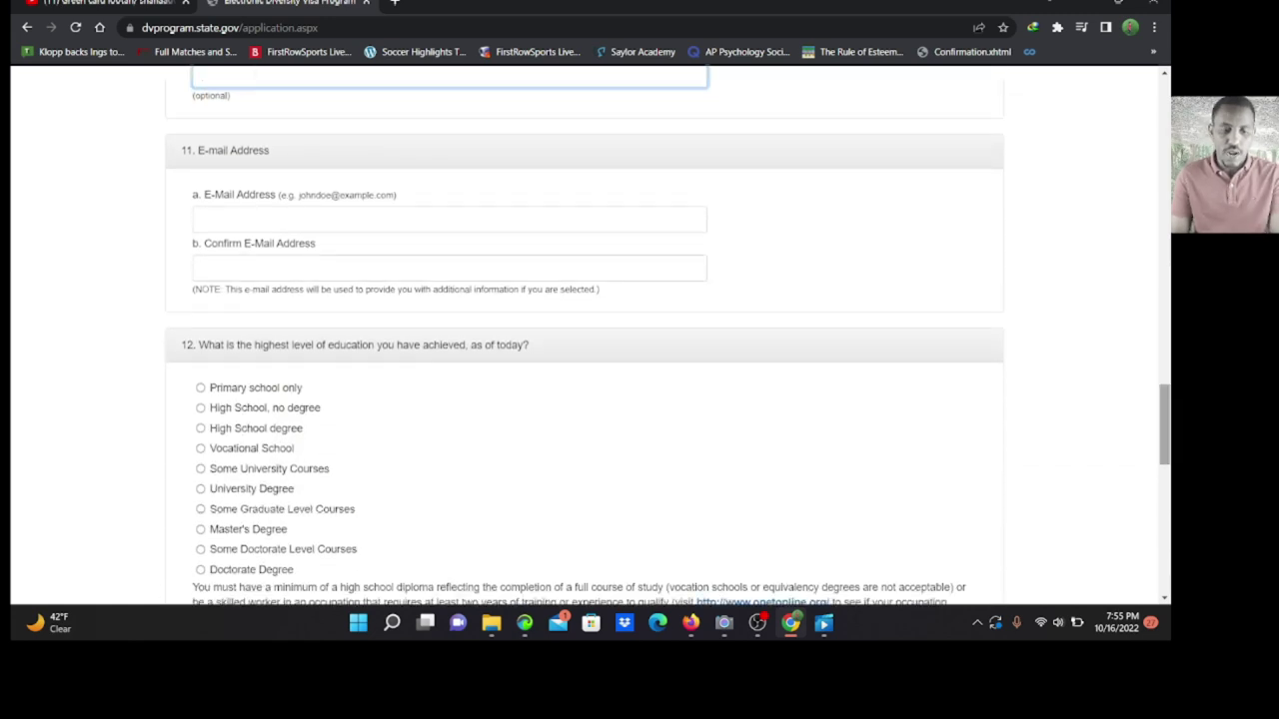
pyautogui.scroll(-2, 584, 335)
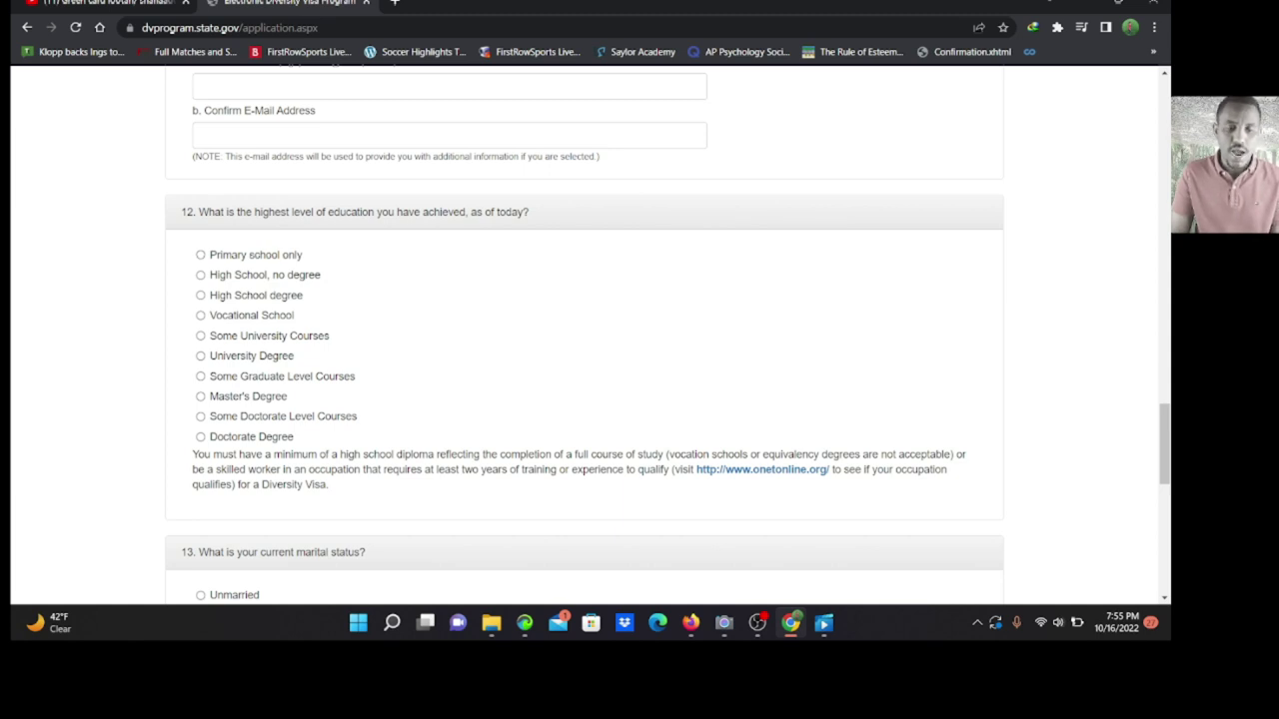
pyautogui.click(200, 295)
pyautogui.click(200, 275)
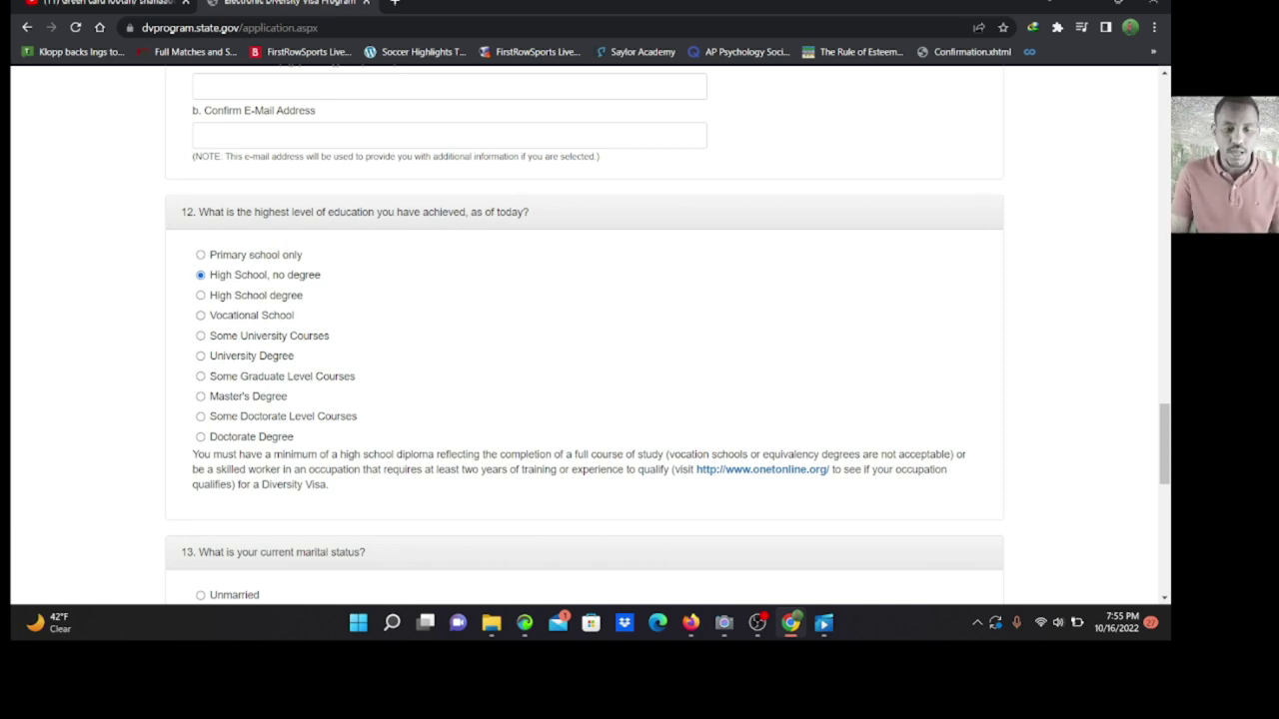
pyautogui.click(201, 296)
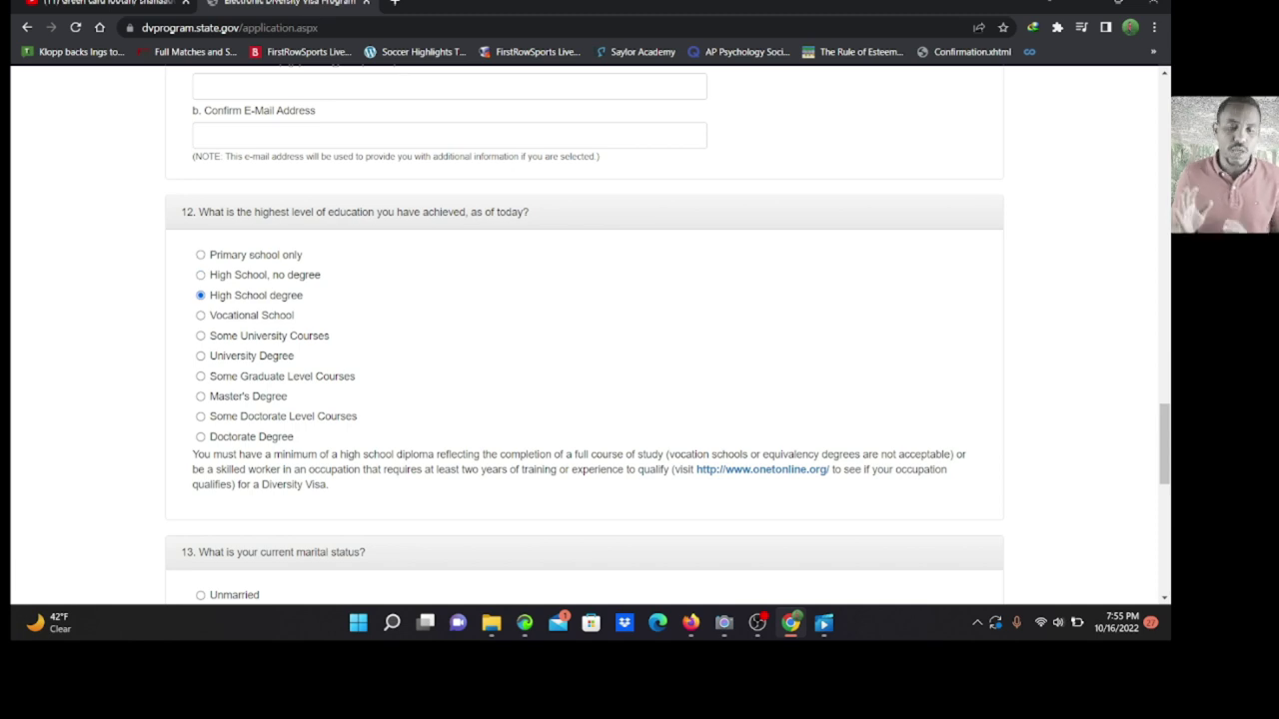
pyautogui.click(200, 315)
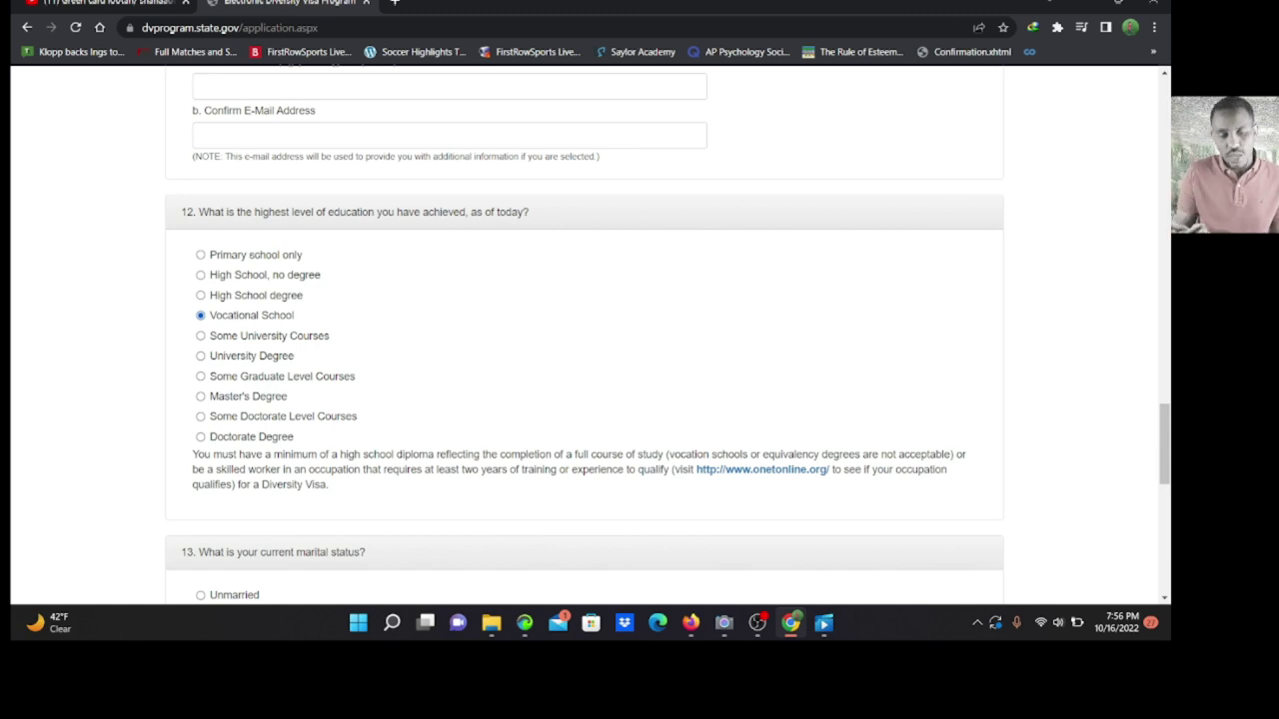
# - Try the university, graduate and Master's Degree options for the highest level of education, and set the answer to Some Doctorate Level Courses
pyautogui.click(201, 336)
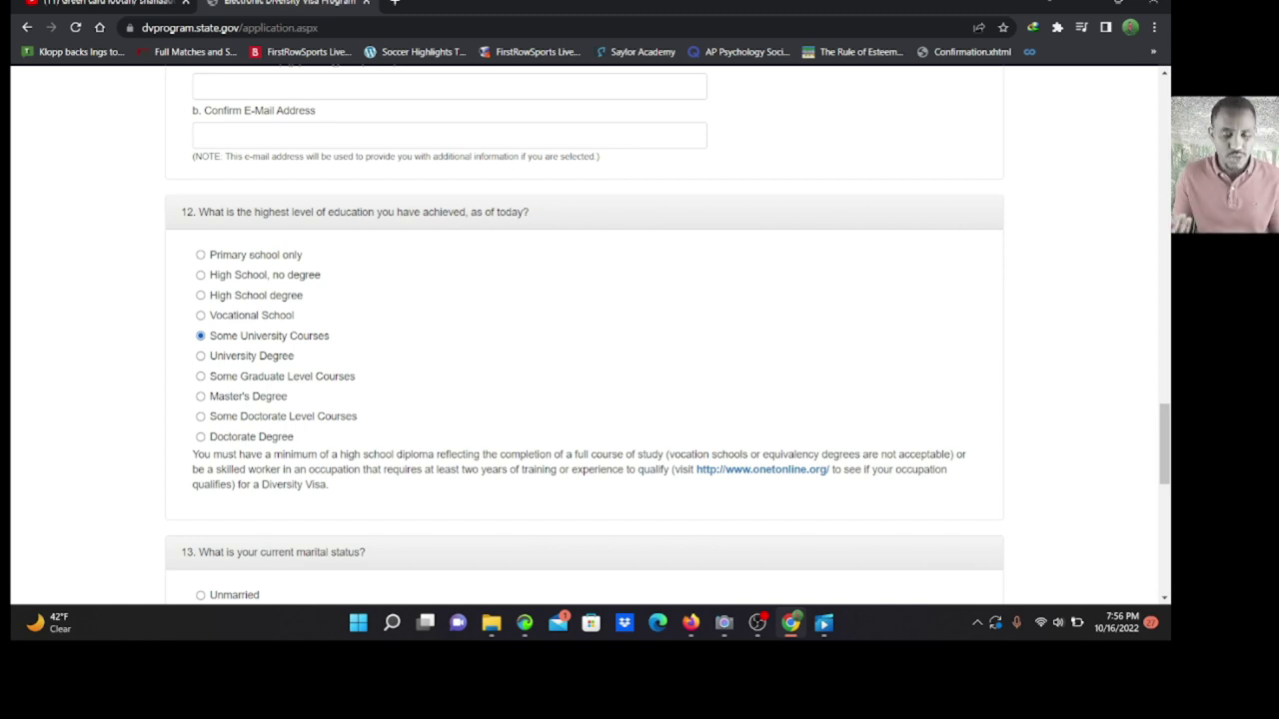
pyautogui.click(201, 356)
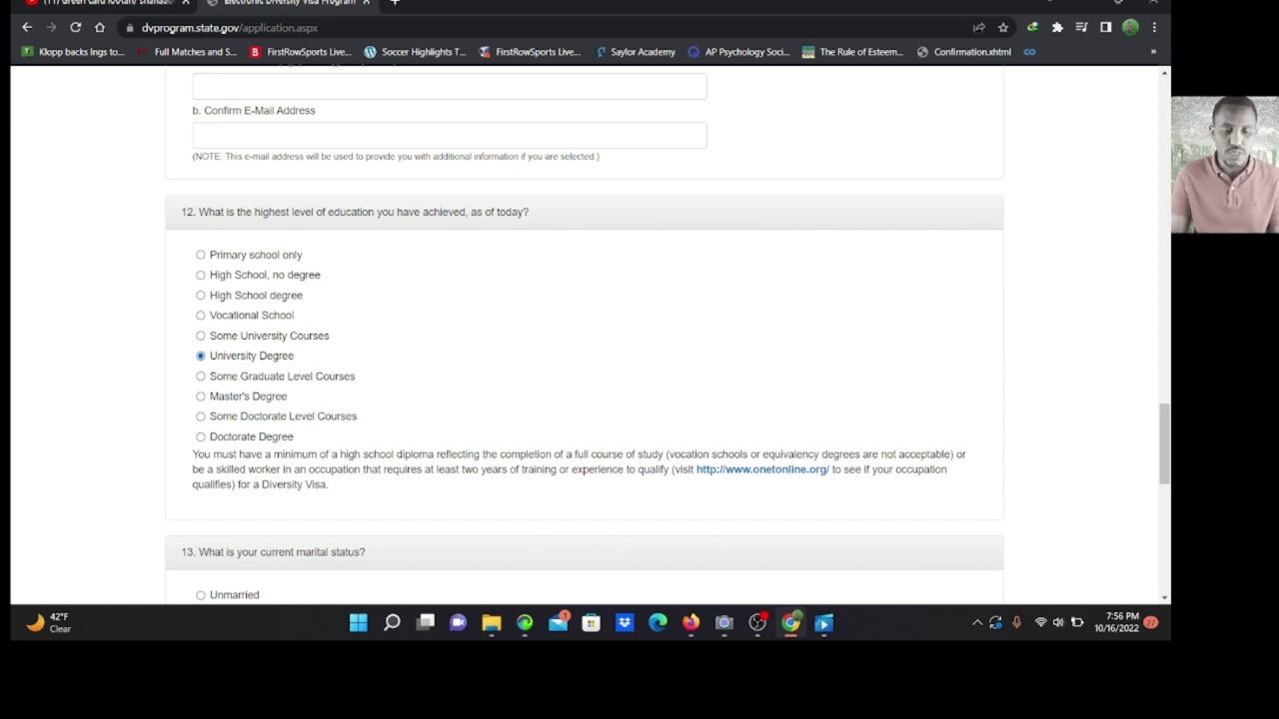
pyautogui.click(199, 376)
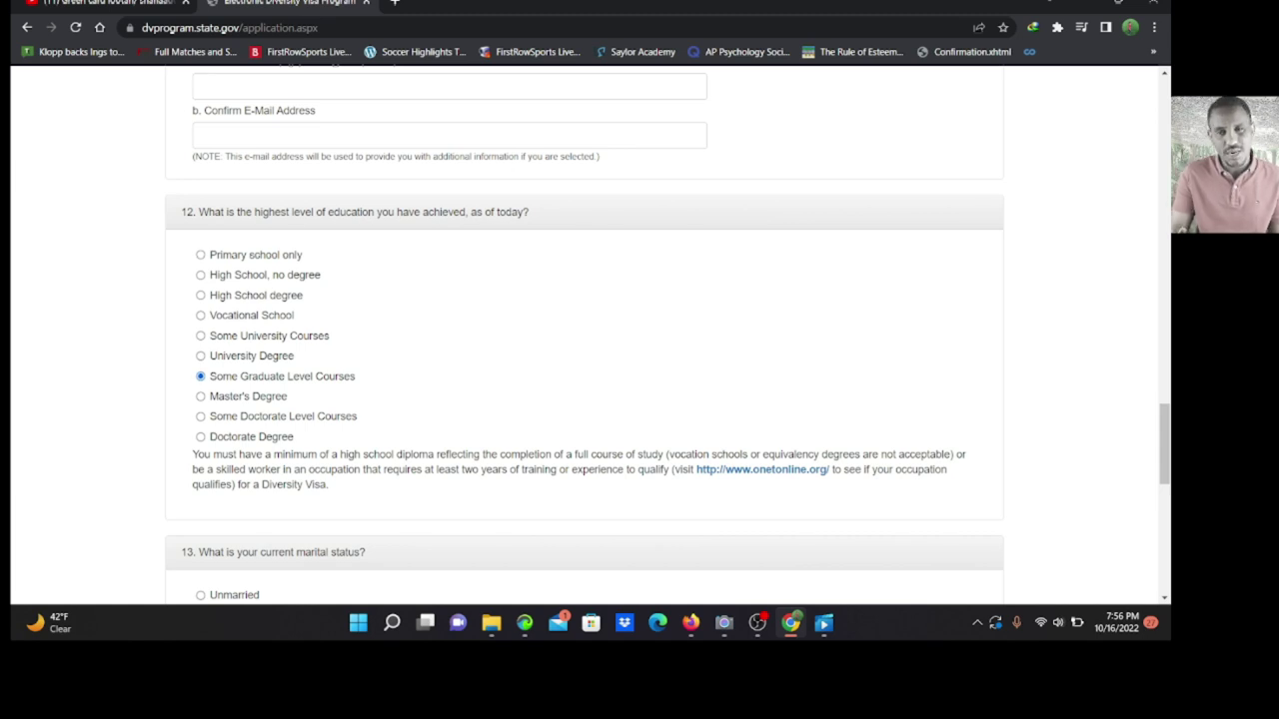
pyautogui.click(200, 396)
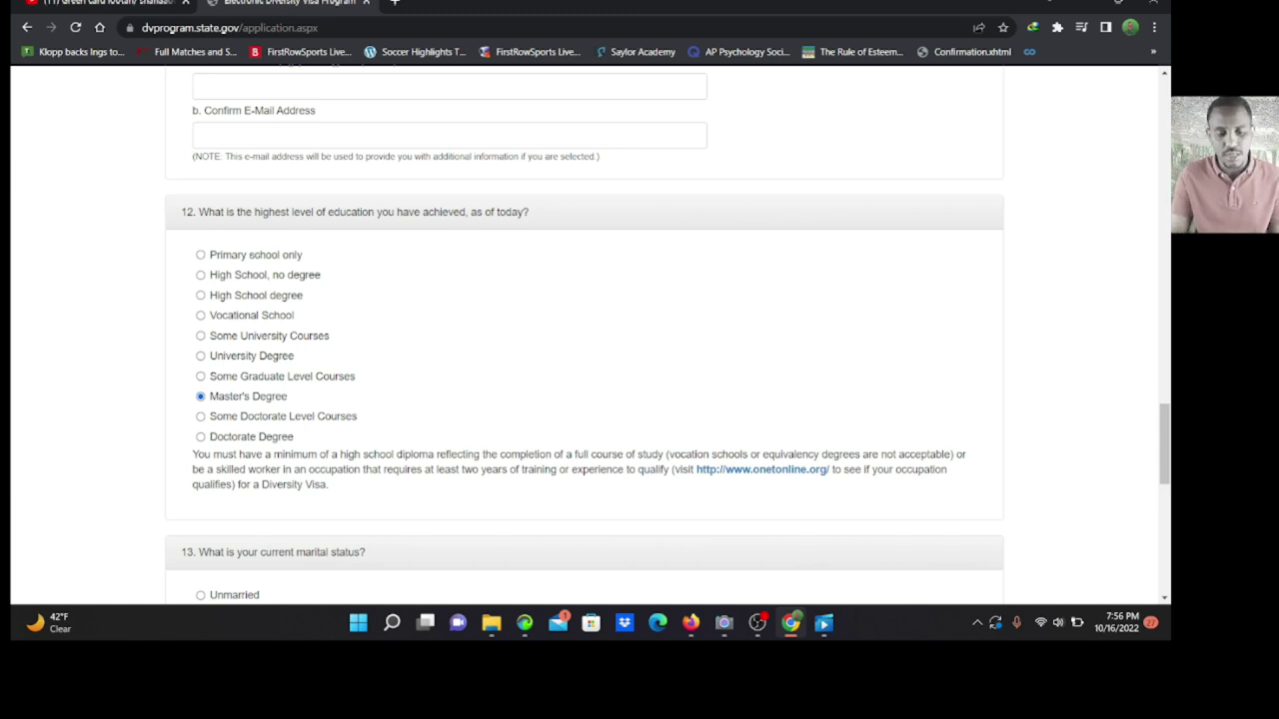
pyautogui.click(201, 417)
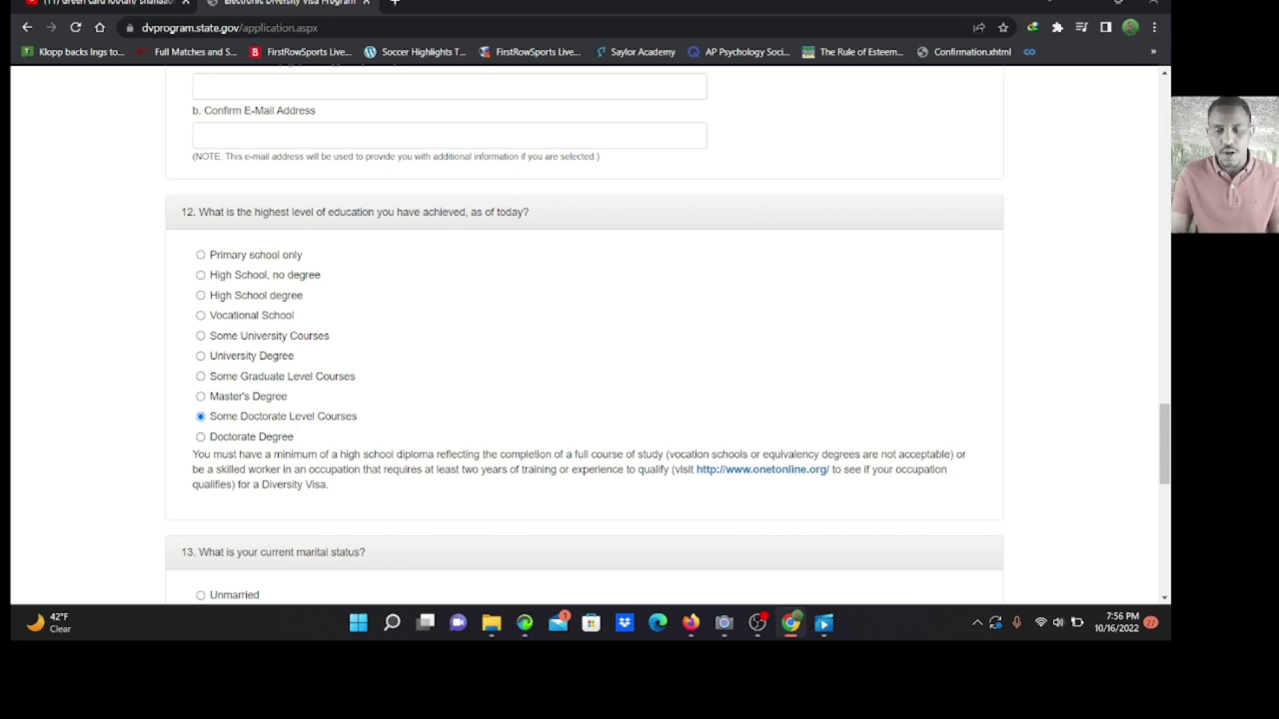
# - Try Unmarried, Married with a spouse who is not a U.S. citizen or LPR, and Divorced for the marital status, and set it to Legally Separated
pyautogui.scroll(-2, 668, 334)
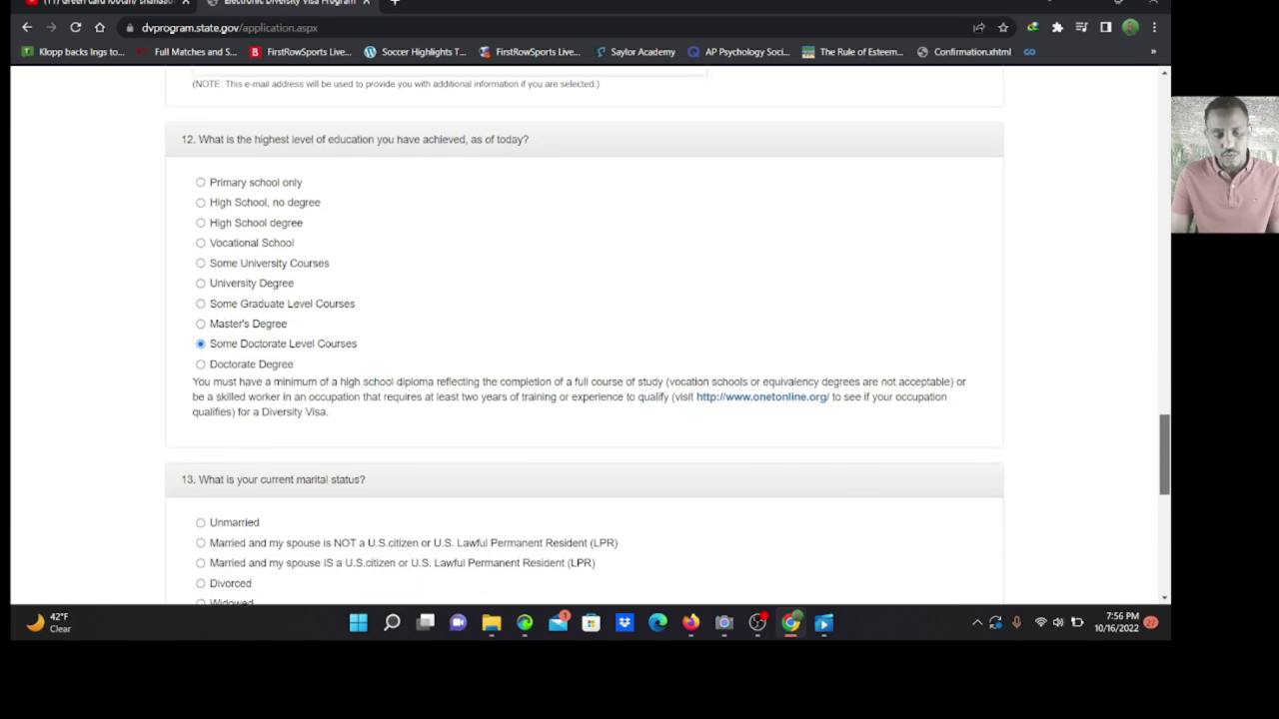
pyautogui.scroll(-1, 667, 335)
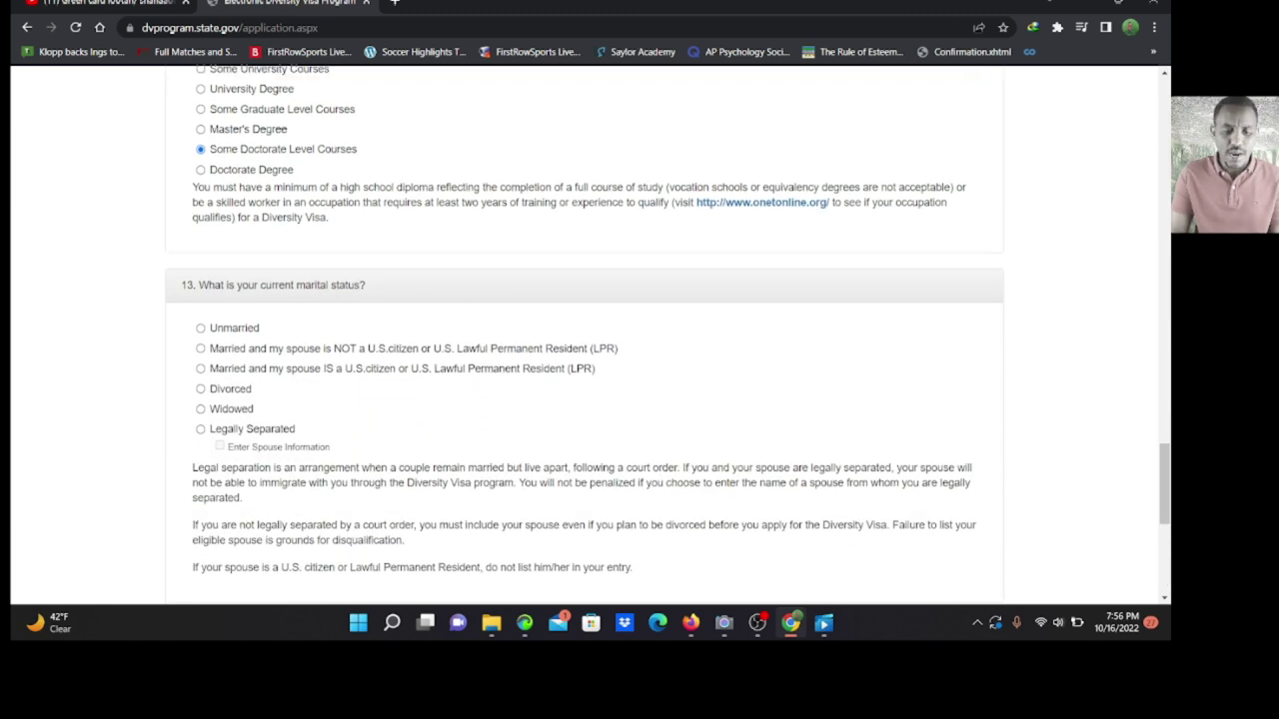
pyautogui.click(200, 328)
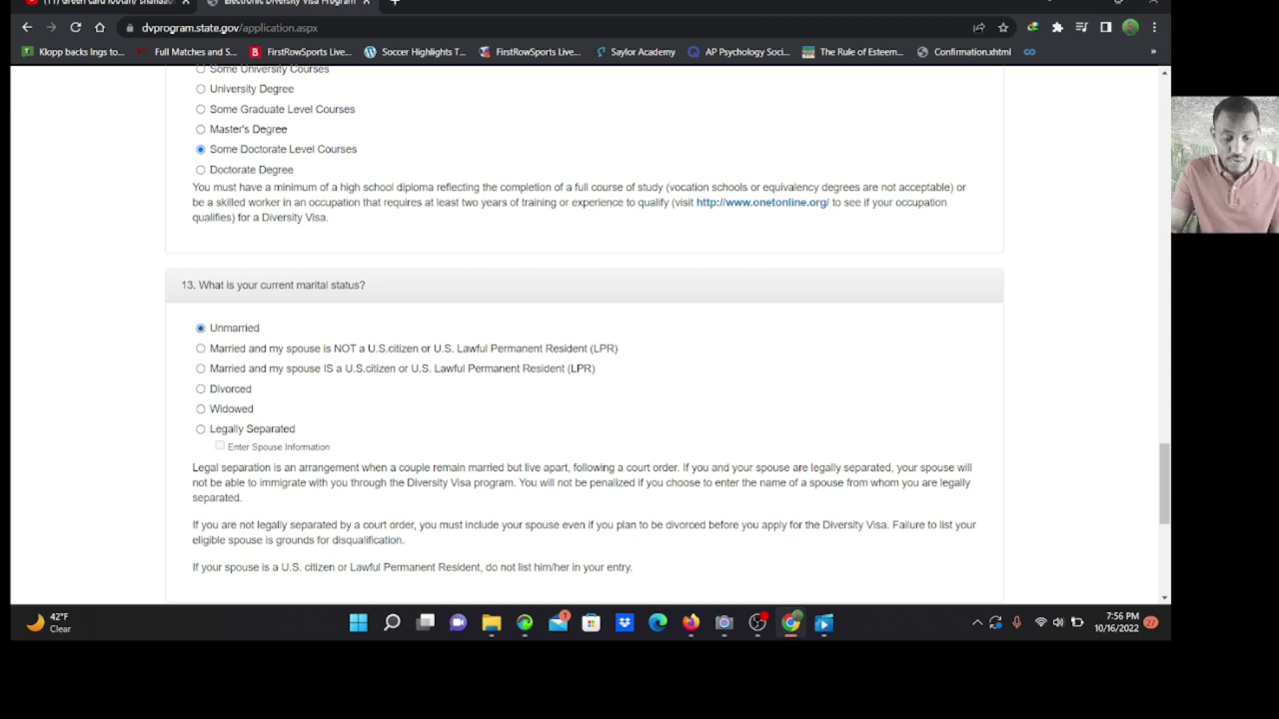
pyautogui.click(199, 348)
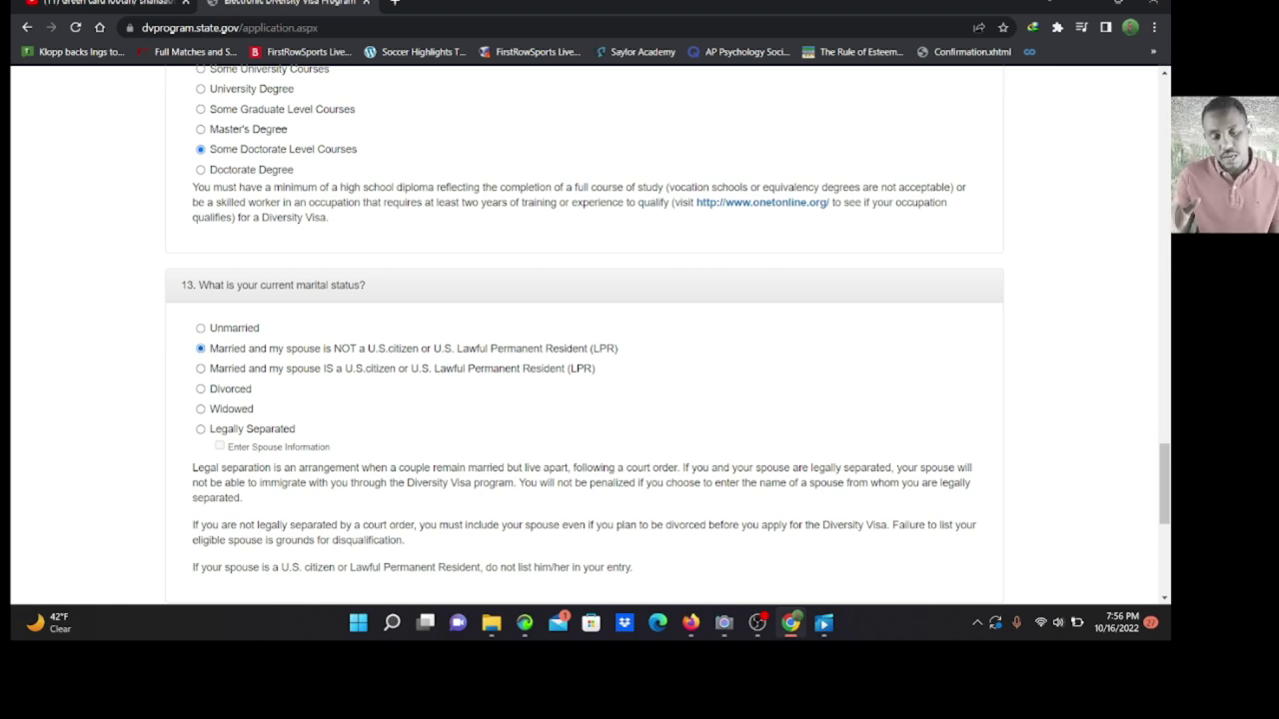
pyautogui.click(200, 389)
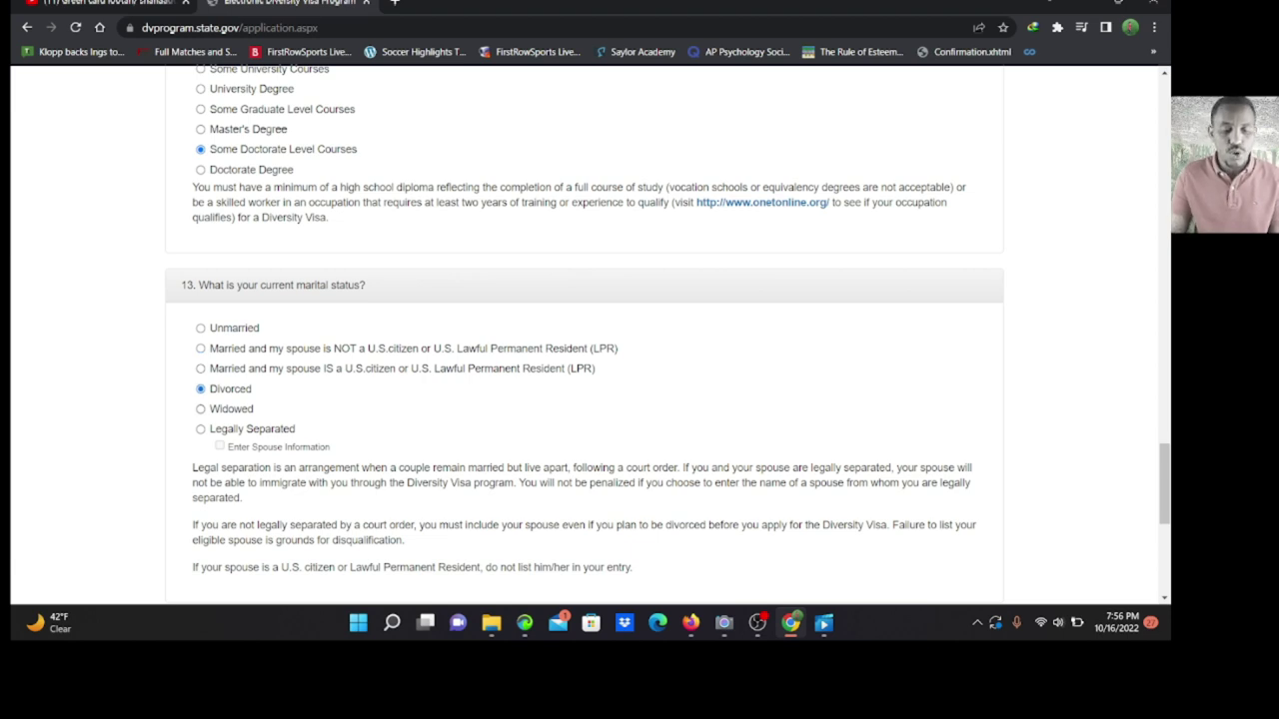
pyautogui.click(200, 429)
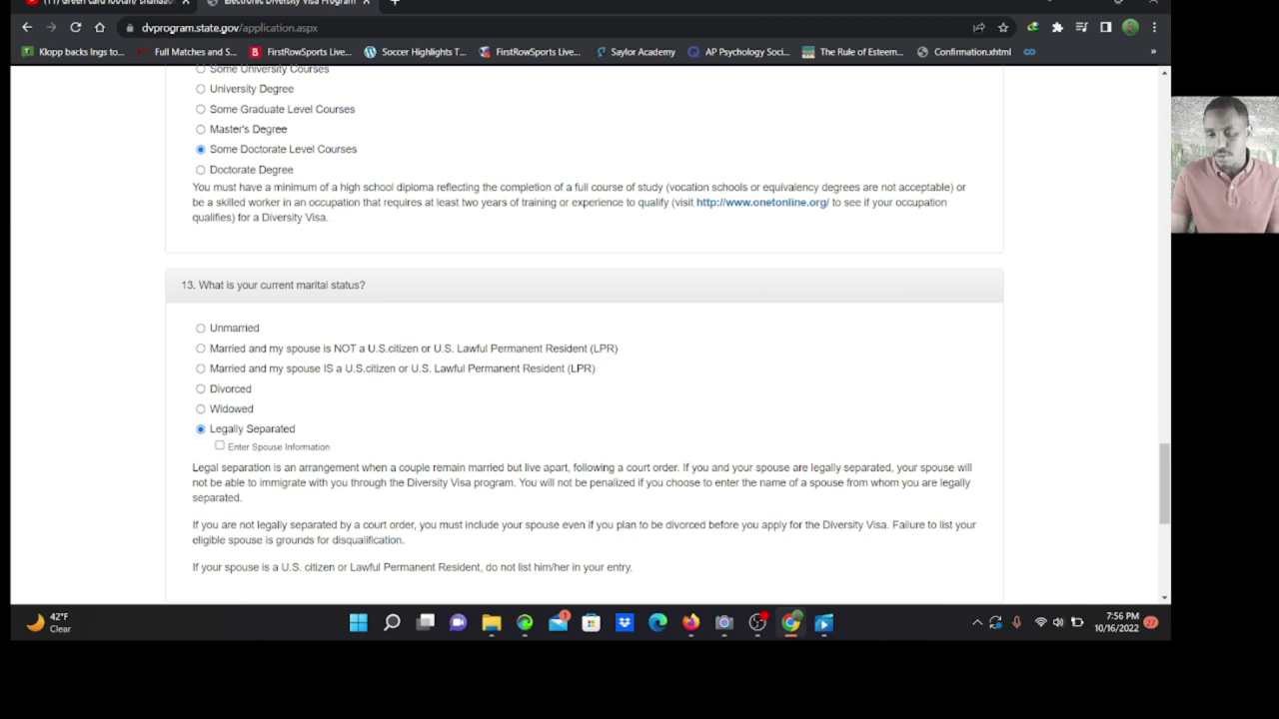
# - Set the Number of Children to 0
pyautogui.scroll(-3, 584, 334)
pyautogui.scroll(-1, 584, 334)
pyautogui.scroll(1, 584, 334)
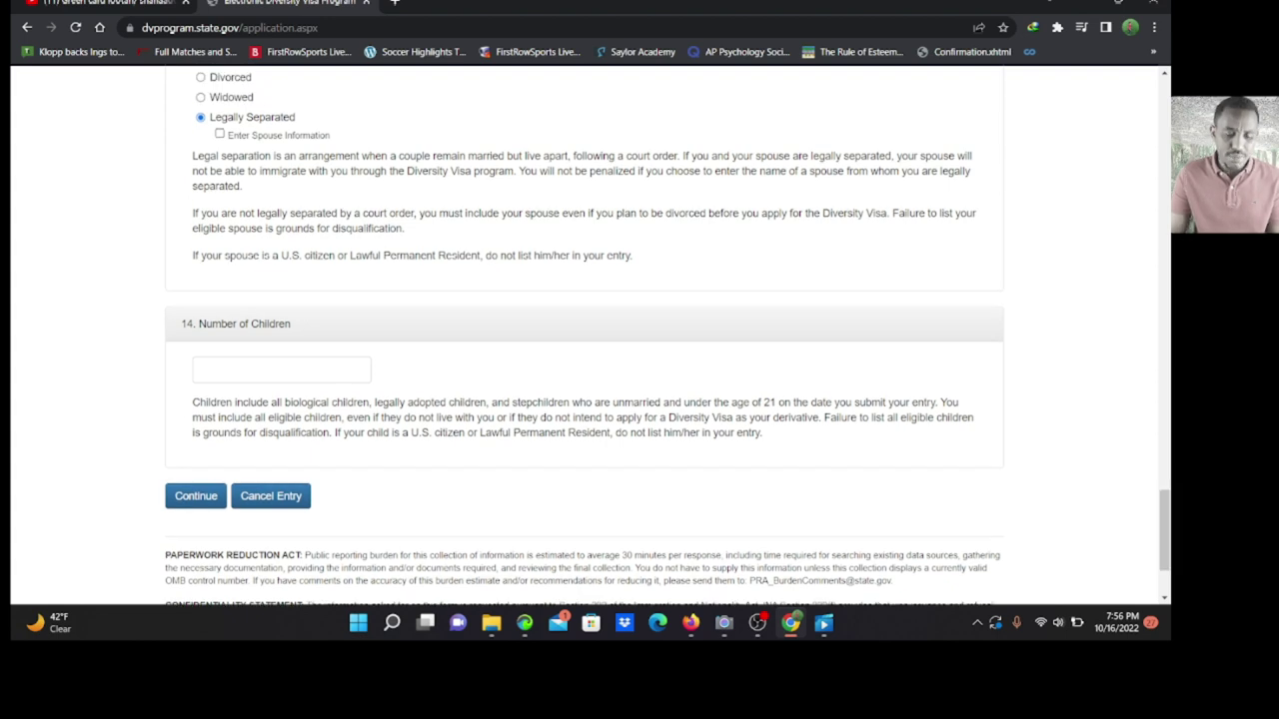
pyautogui.click(281, 370)
pyautogui.write('0')
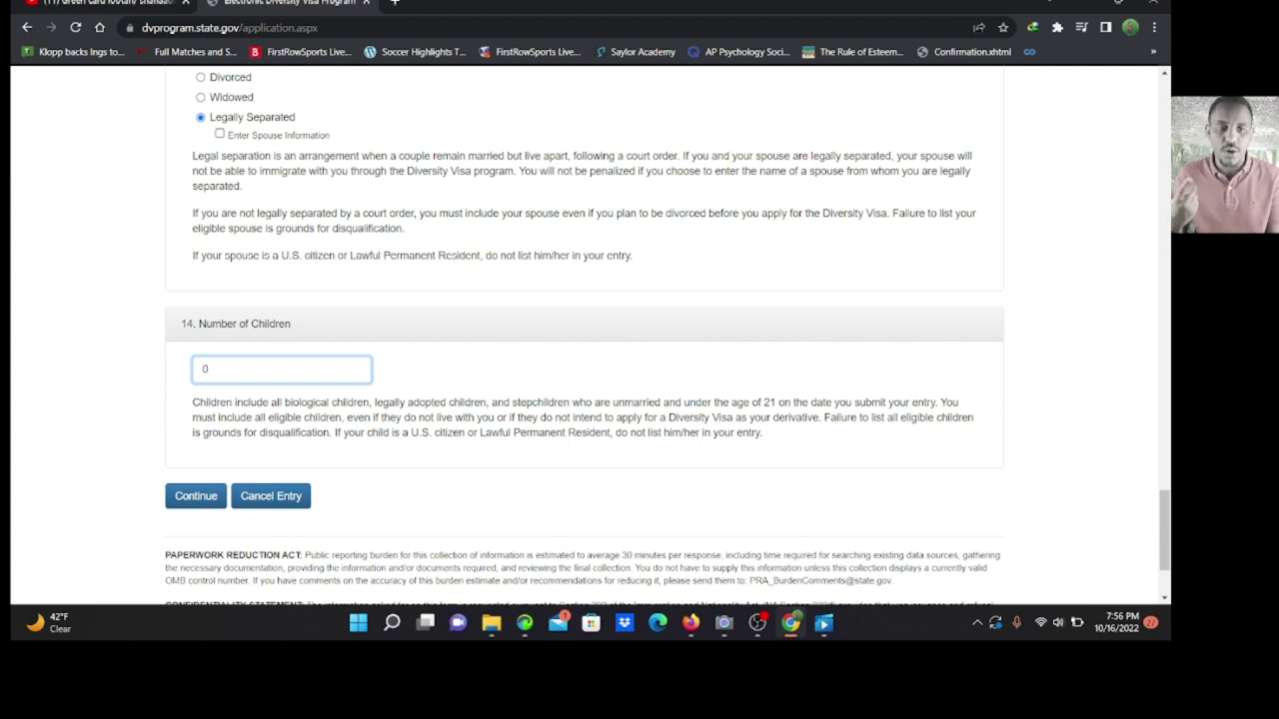
pyautogui.click(679, 370)
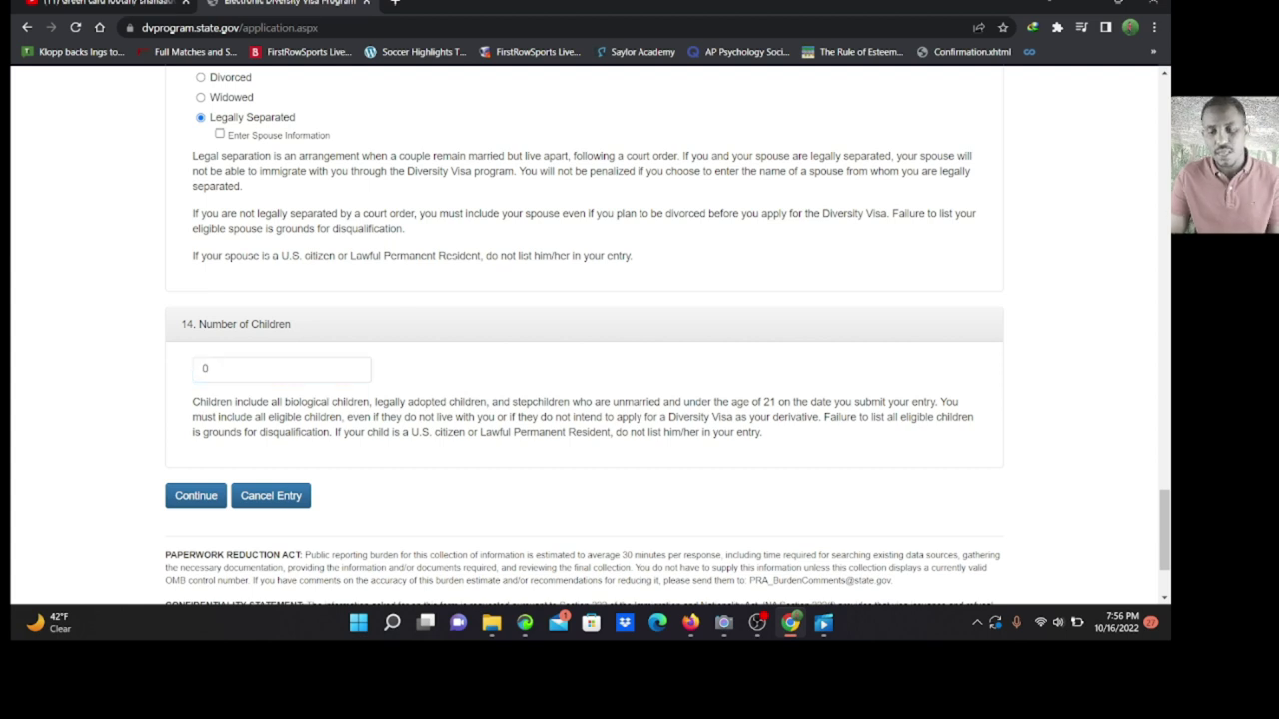
pyautogui.moveTo(1164, 530); pyautogui.dragTo(1164, 267)
pyautogui.scroll(5, 585, 335)
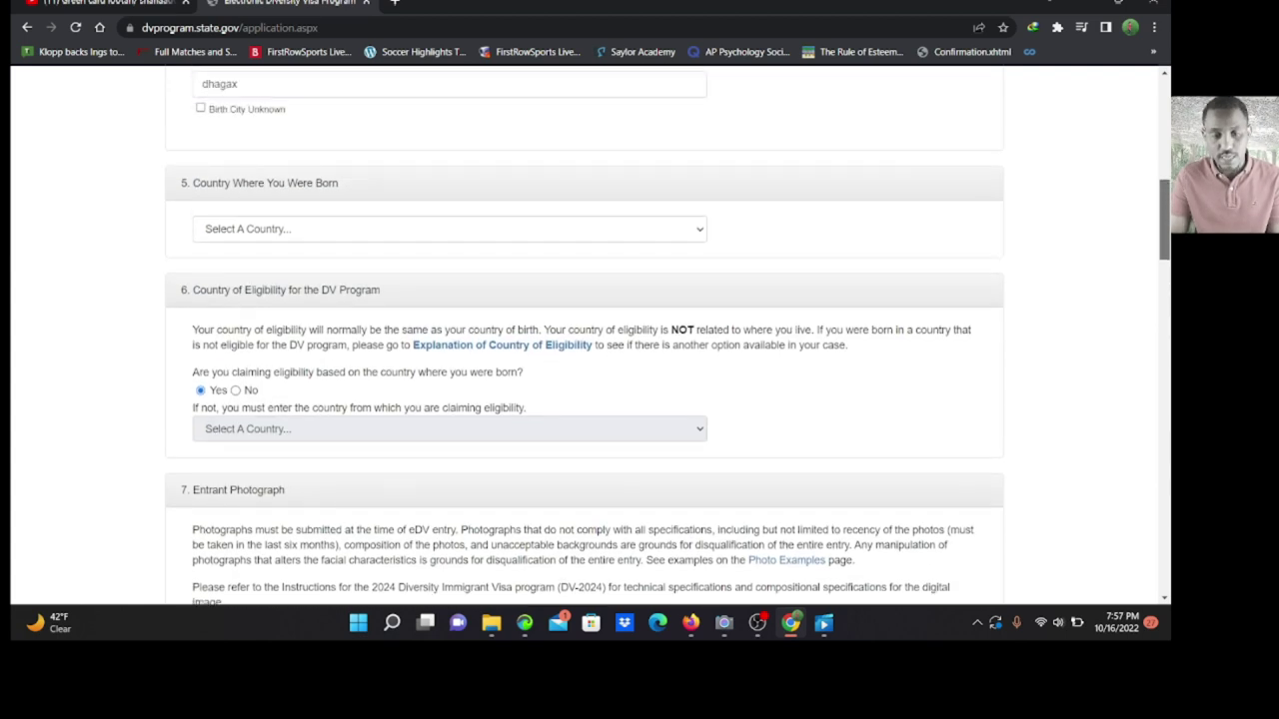
pyautogui.scroll(-15, 584, 335)
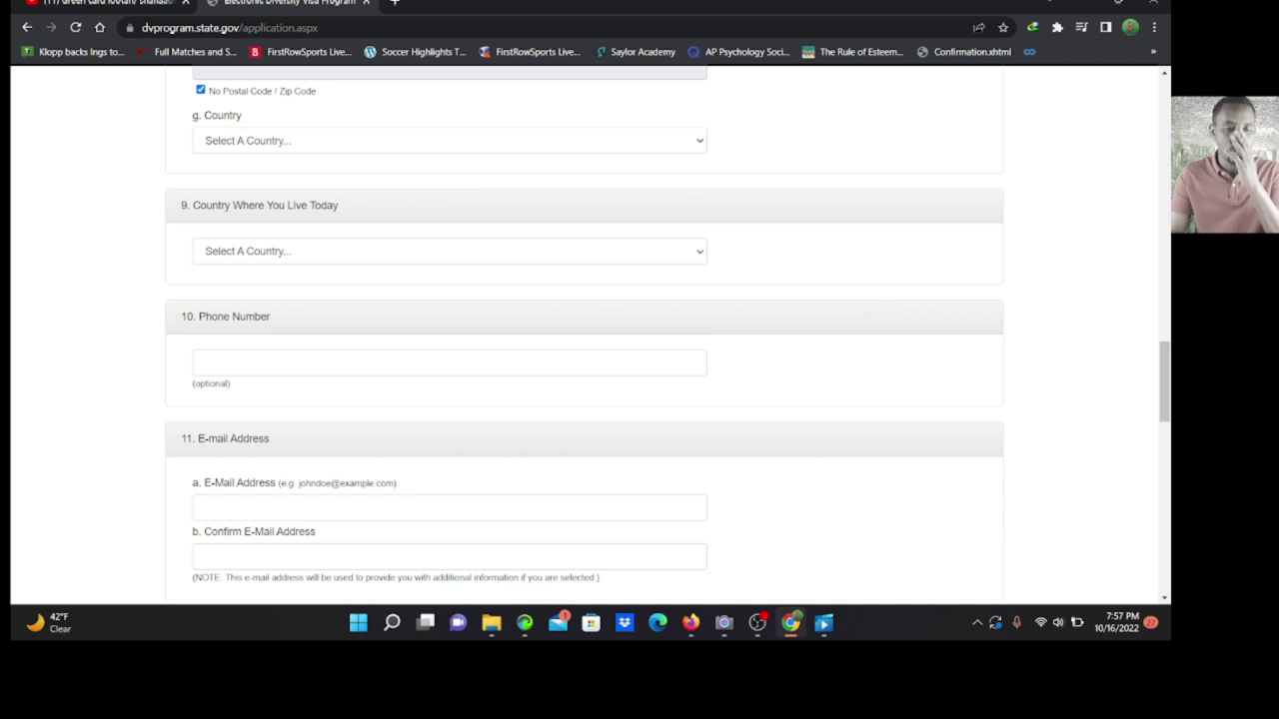
pyautogui.click(1084, 2)
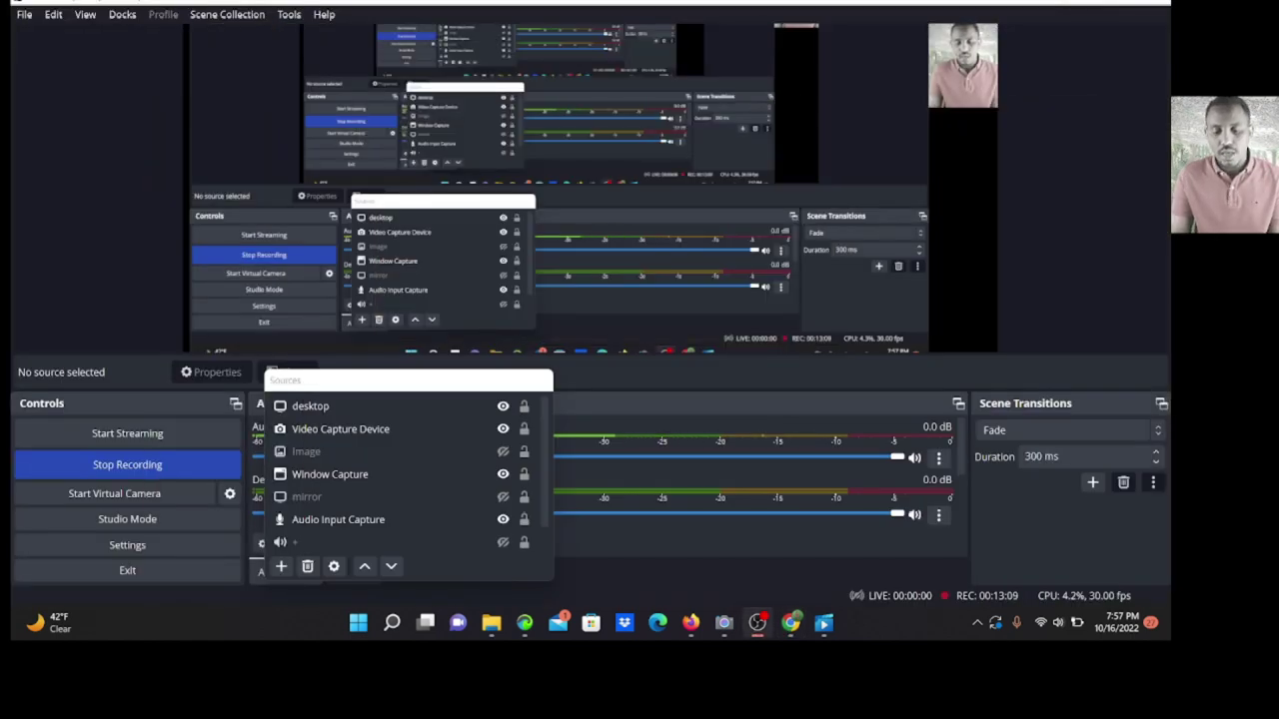
pyautogui.click(790, 622)
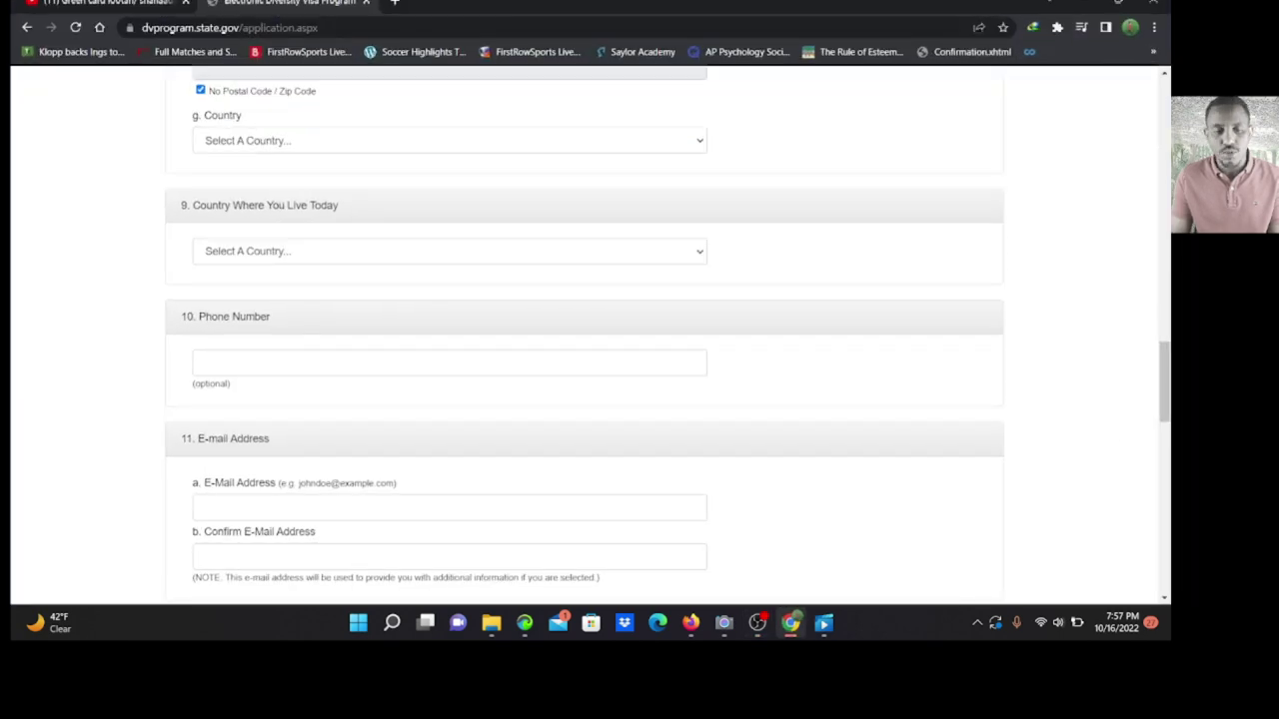